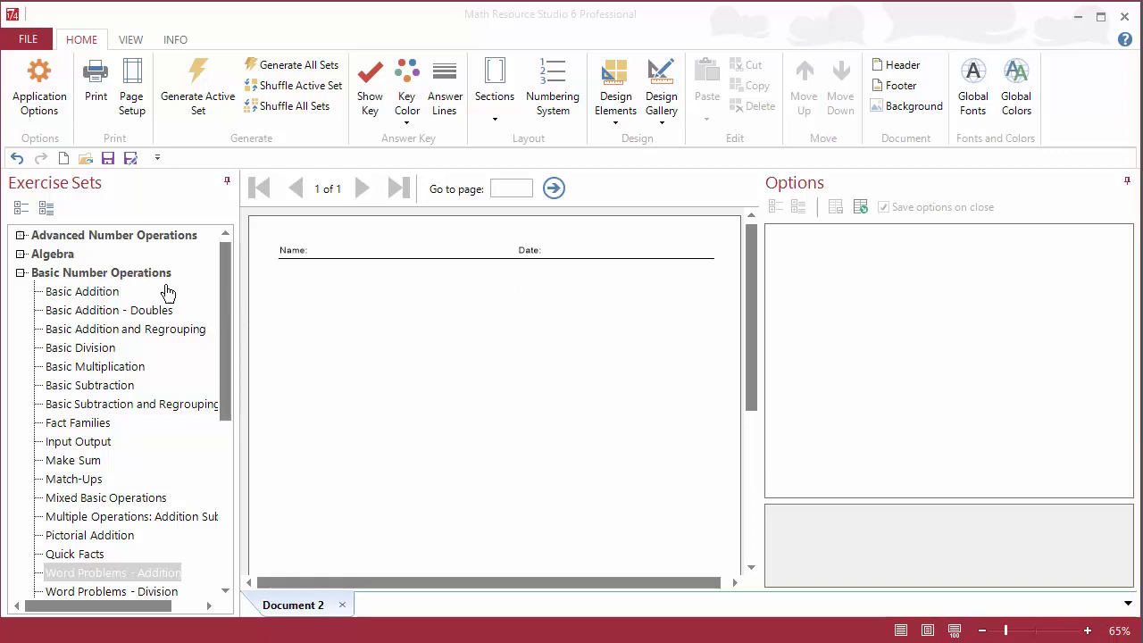
Add a Word Problems - Addition set to the worksheet and choose its Edit Problem Templates option
{"action": "left_click_drag", "start_coordinate": [225, 344], "coordinate": [224, 400]}
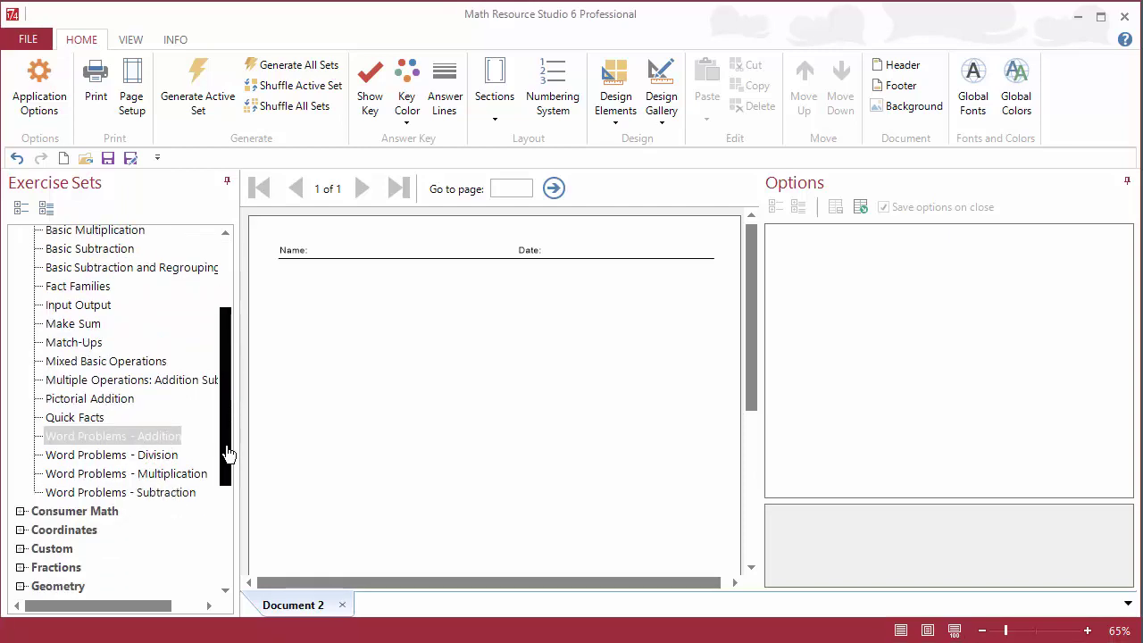
{"action": "left_click_drag", "start_coordinate": [227, 454], "coordinate": [237, 390]}
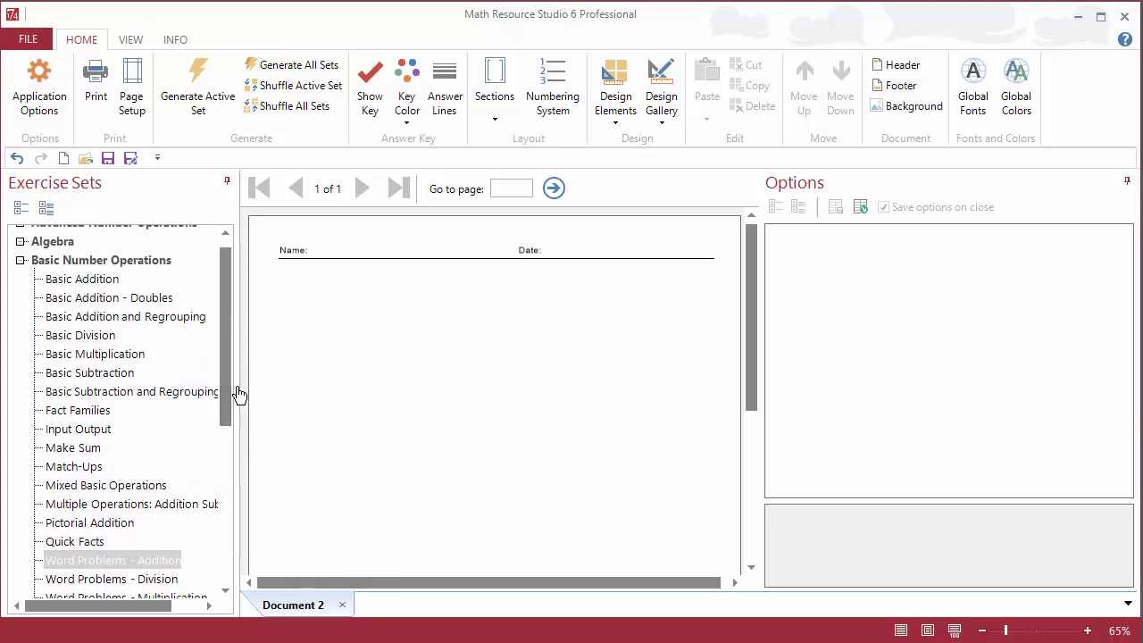
{"action": "double_click", "coordinate": [160, 560]}
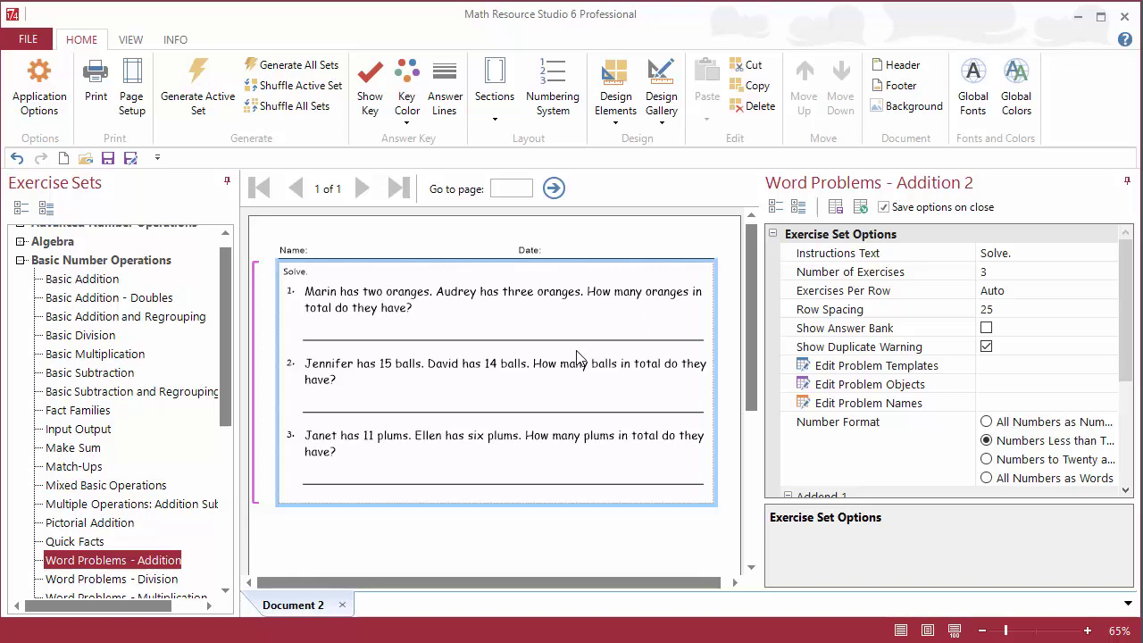
{"action": "left_click", "coordinate": [891, 371]}
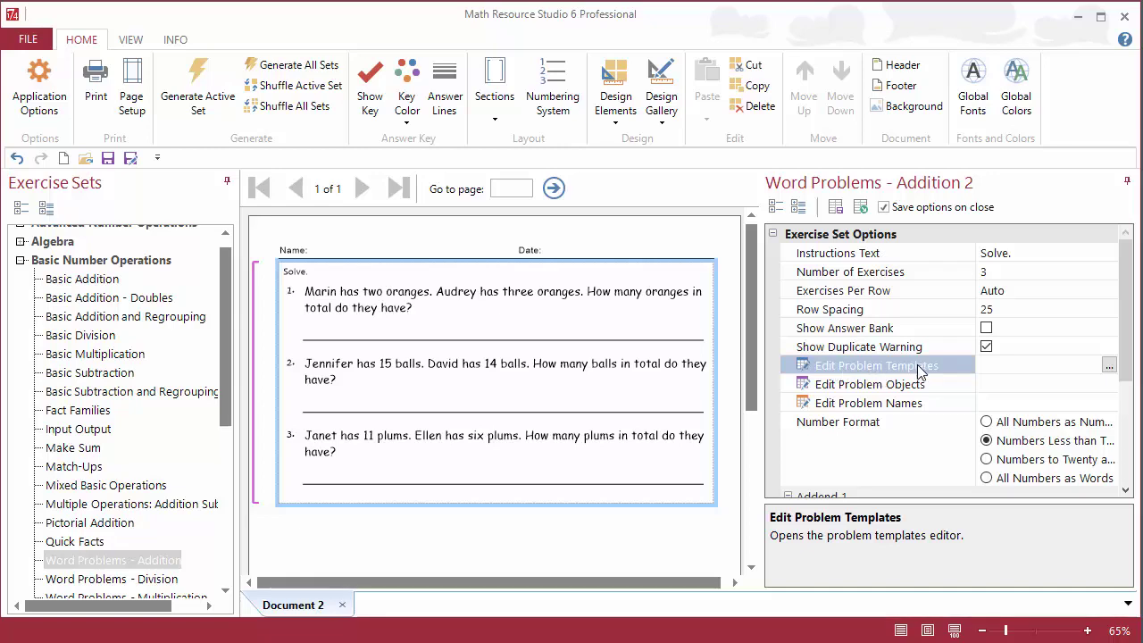
{"action": "left_click", "coordinate": [1109, 365]}
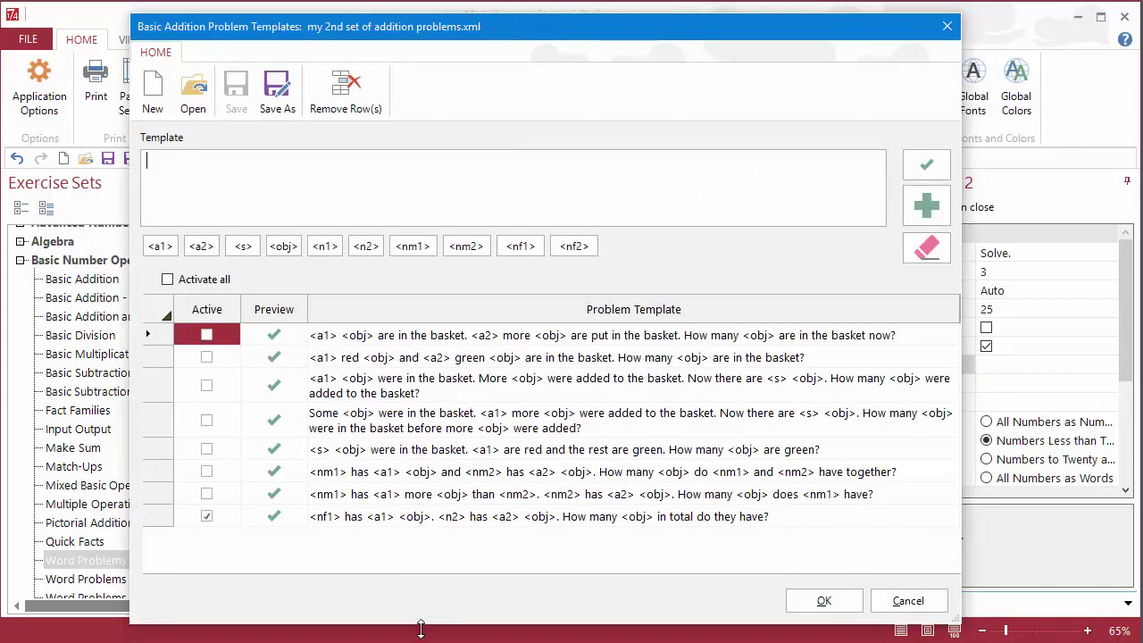
{"action": "mouse_move", "coordinate": [420, 629]}
{"action": "left_mouse_down"}
{"action": "mouse_move", "coordinate": [427, 605]}
{"action": "mouse_move", "coordinate": [423, 615]}
{"action": "left_mouse_up"}
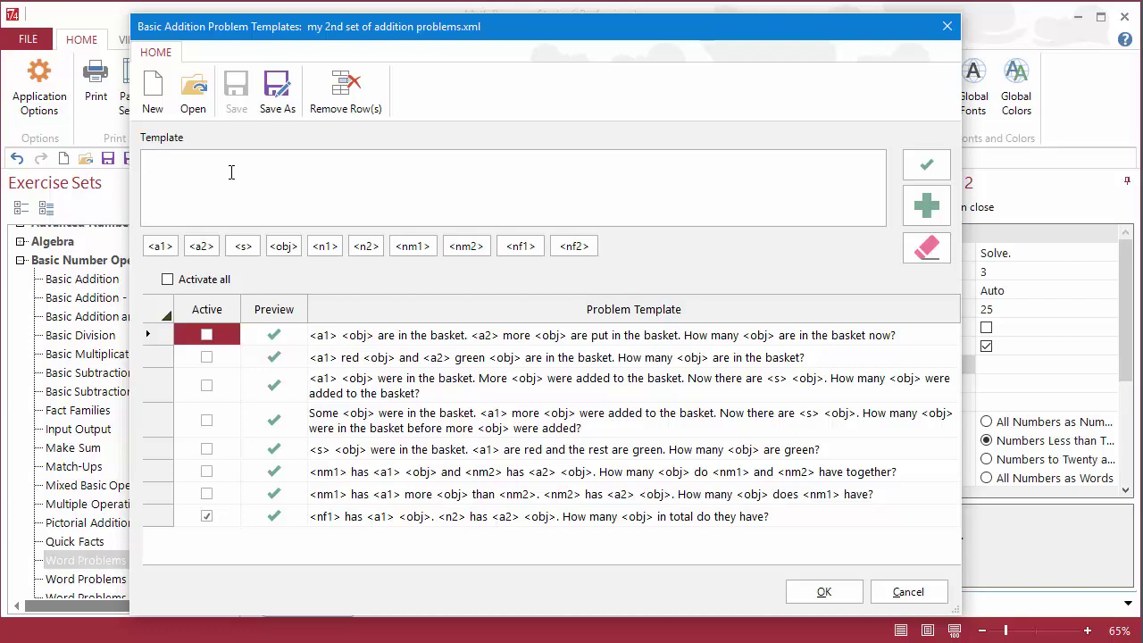
Paste the sample apple-sharing problem (4 apples plus 9, total asked) into the Template box
{"action": "type", "text": "Douglas has 4 apples. Annie has 9 apples. If Annie gives all of her apples to Douglas, how many apples will Douglas have?"}
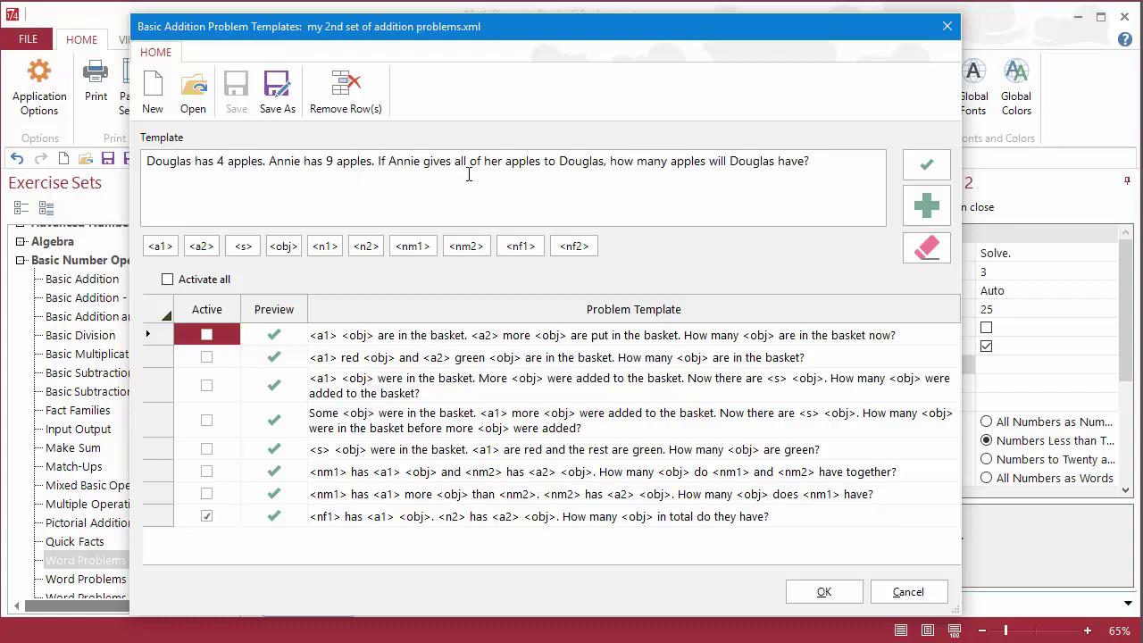
Turn the boy's name into the <nm1> tag at all three mentions, then select the girl's name
{"action": "double_click", "coordinate": [169, 162]}
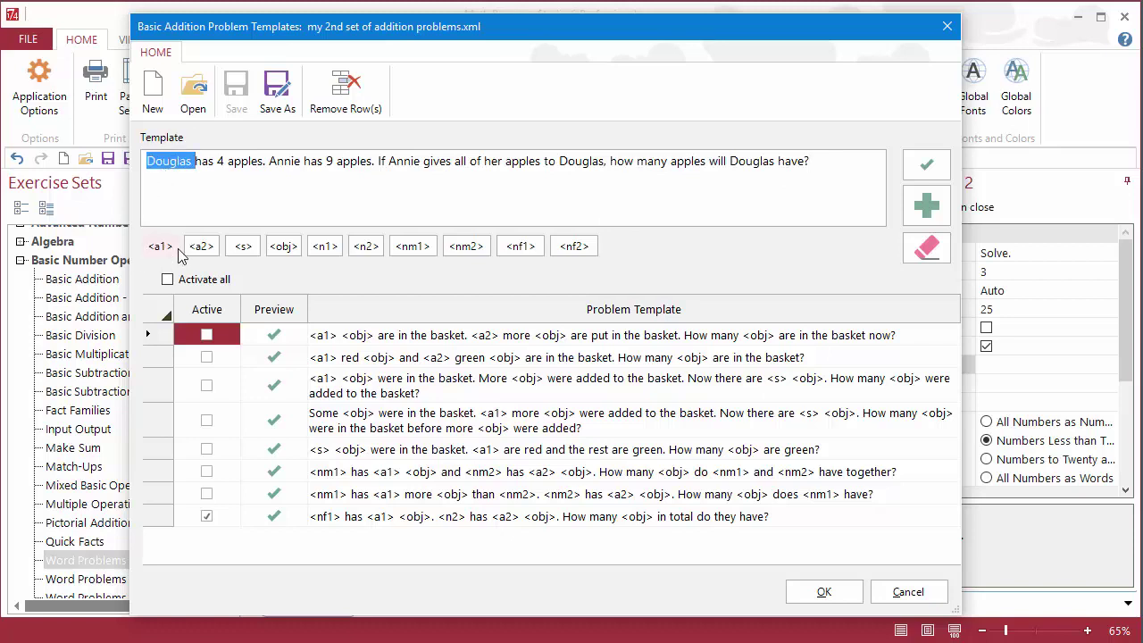
{"action": "left_click", "coordinate": [413, 248]}
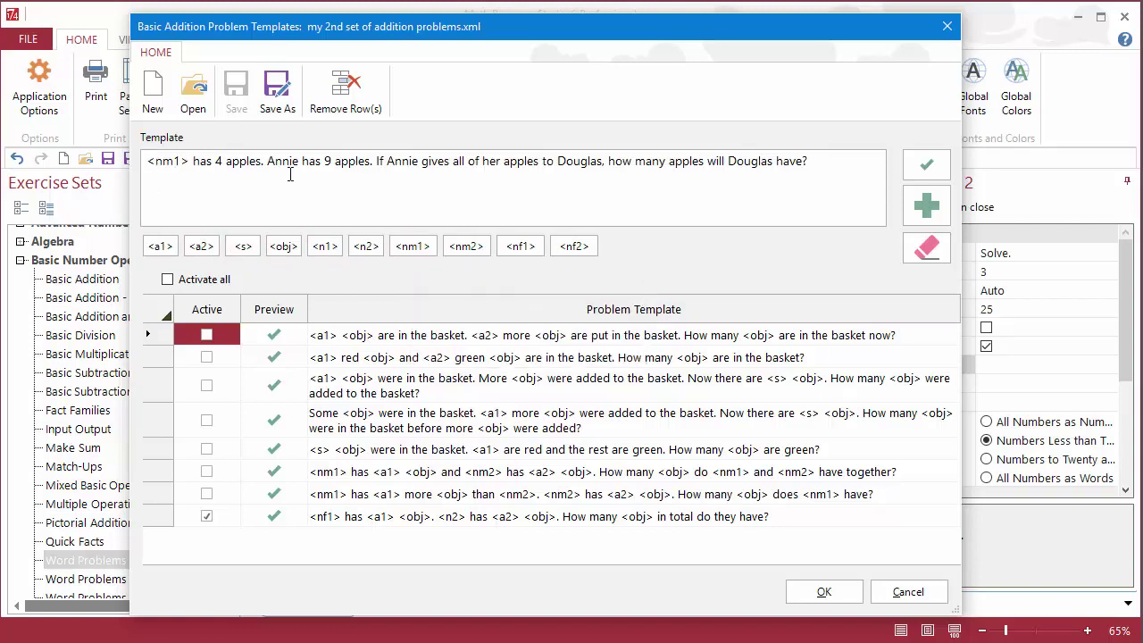
{"action": "double_click", "coordinate": [574, 161]}
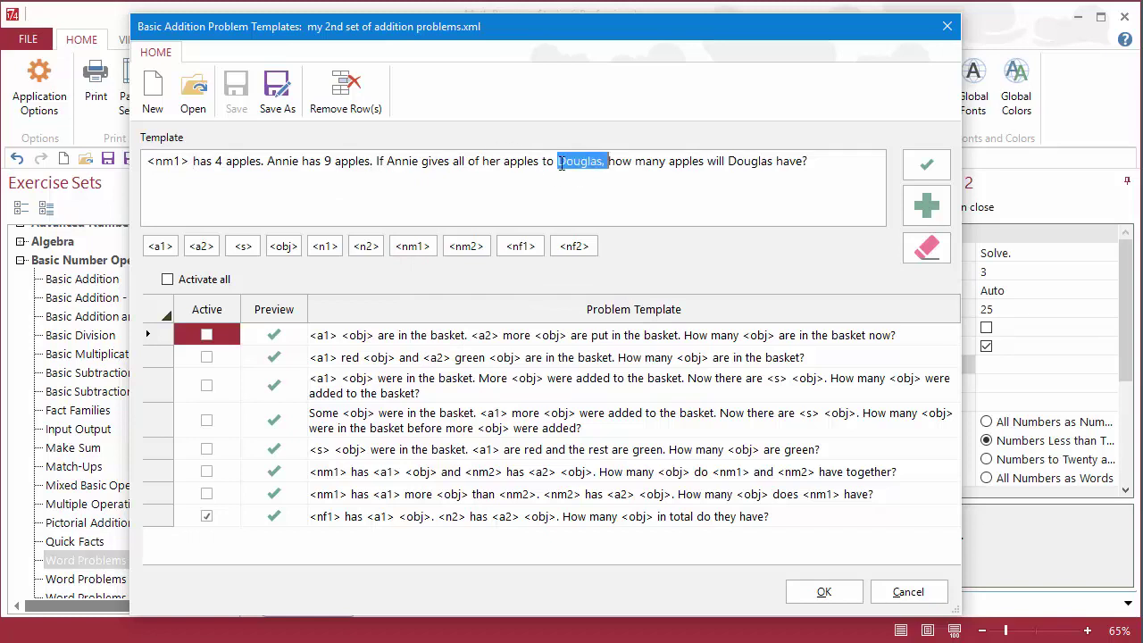
{"action": "left_click", "coordinate": [410, 250]}
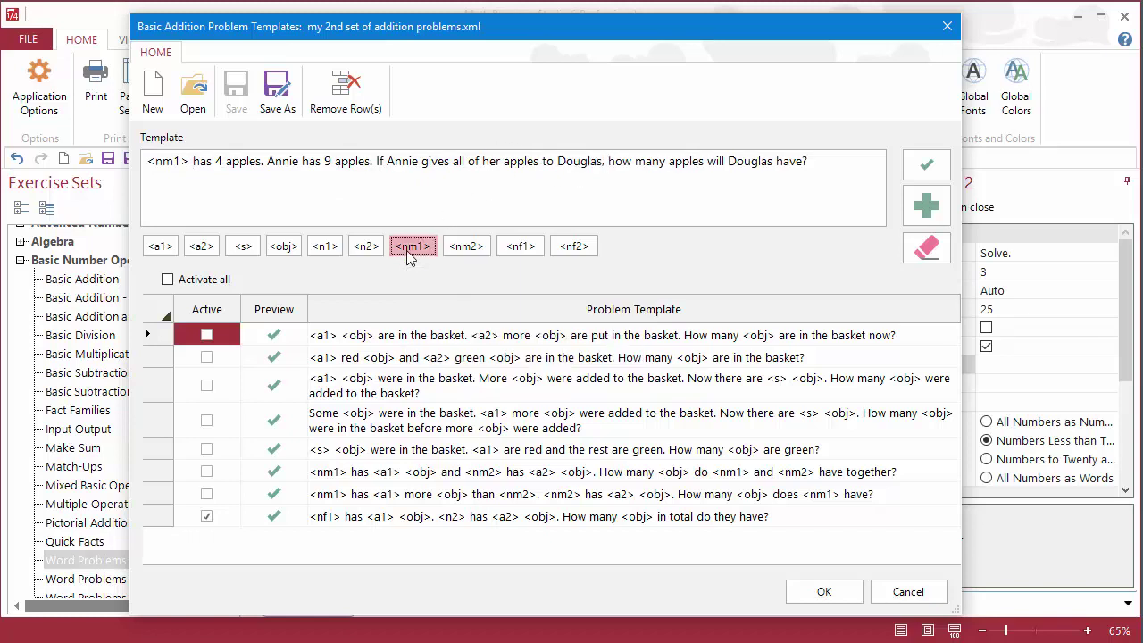
{"action": "double_click", "coordinate": [741, 161]}
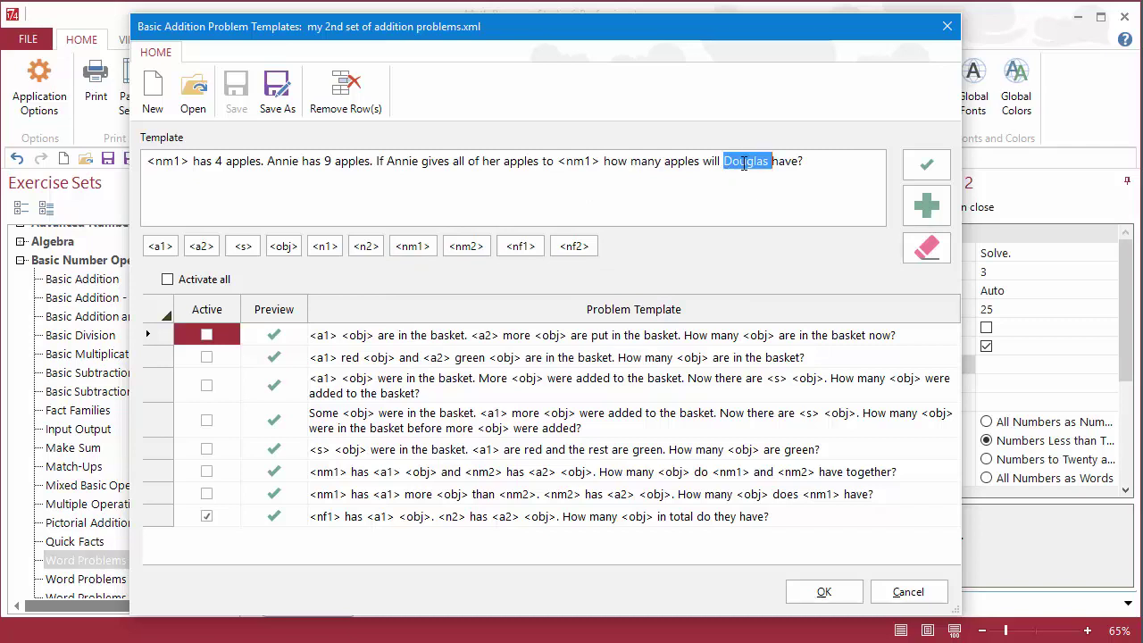
{"action": "left_click", "coordinate": [414, 250]}
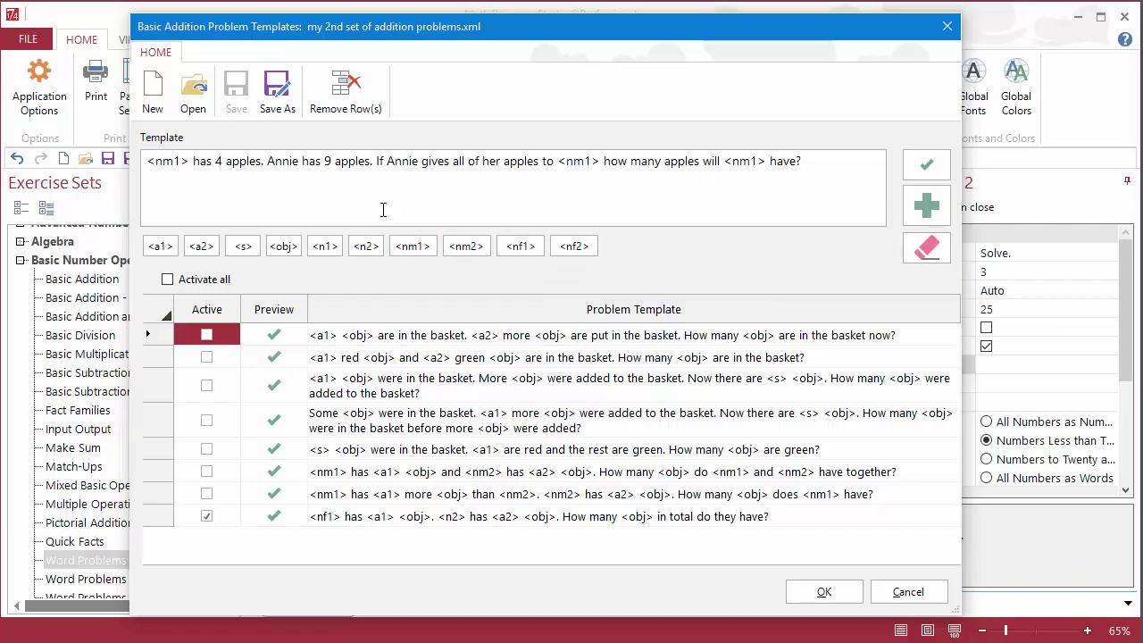
{"action": "double_click", "coordinate": [281, 159]}
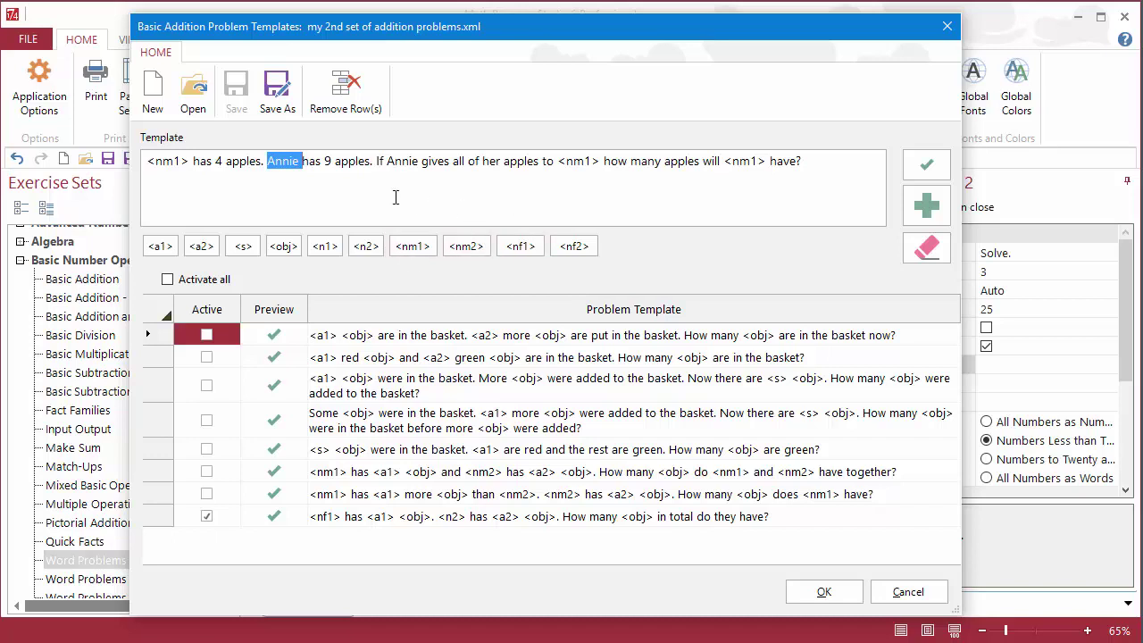
Swap the girl's name in the second sentence and after 'If' for the <nf2> tag
{"action": "left_click", "coordinate": [575, 246]}
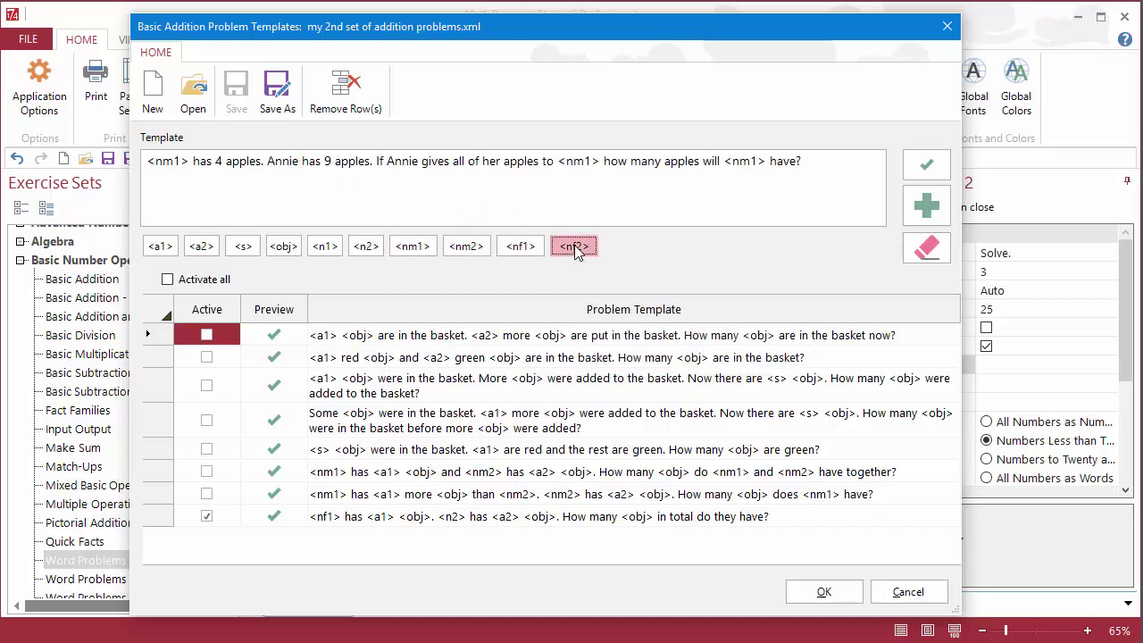
{"action": "double_click", "coordinate": [400, 159]}
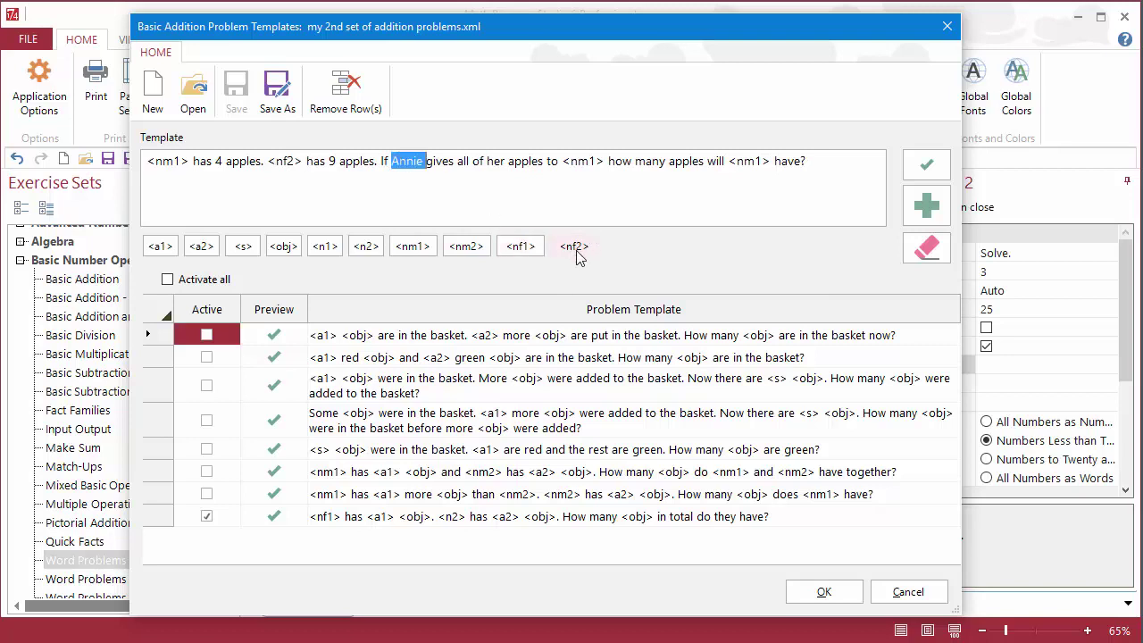
{"action": "left_click", "coordinate": [573, 247]}
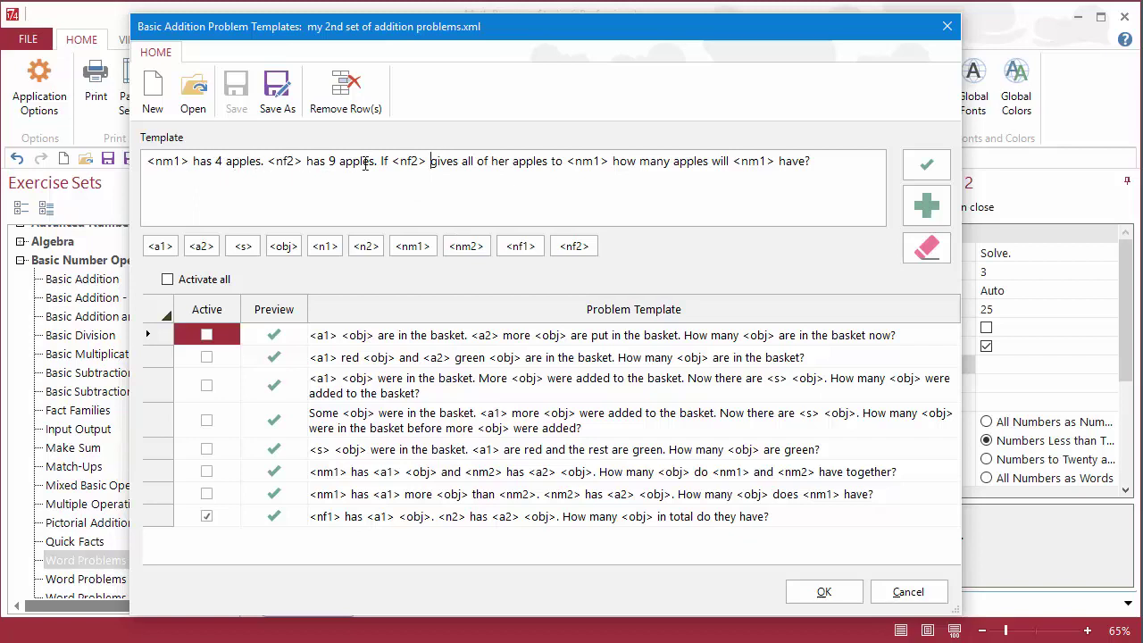
Replace all four occurrences of 'apples' with the <obj> tag, removing stray spaces
{"action": "double_click", "coordinate": [240, 163]}
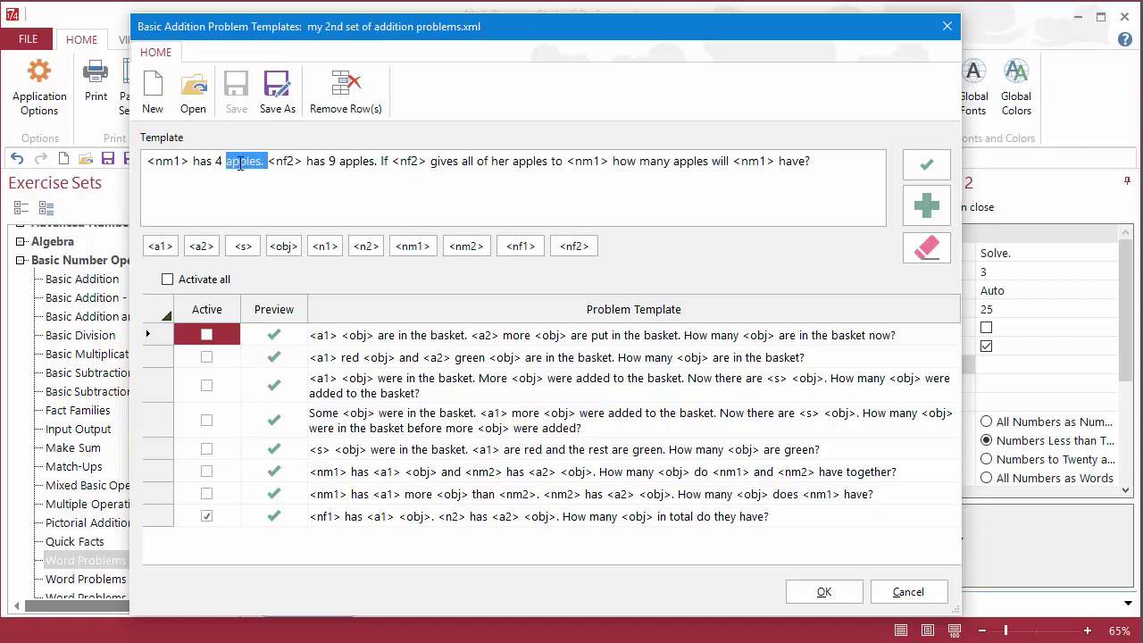
{"action": "key", "text": "shift+Left"}
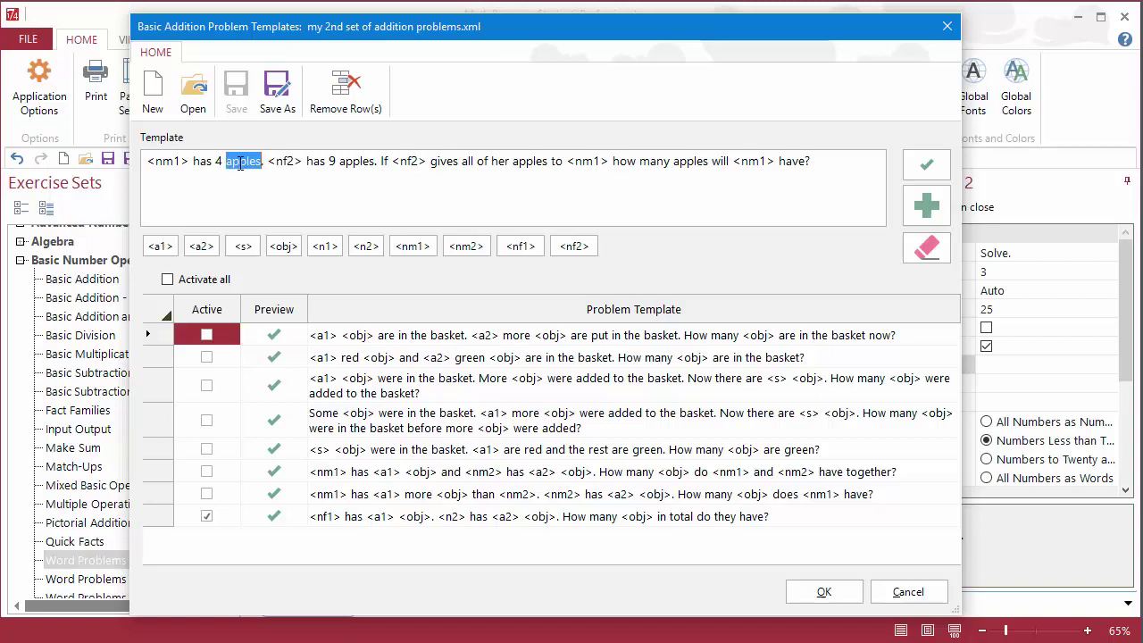
{"action": "left_click", "coordinate": [283, 251]}
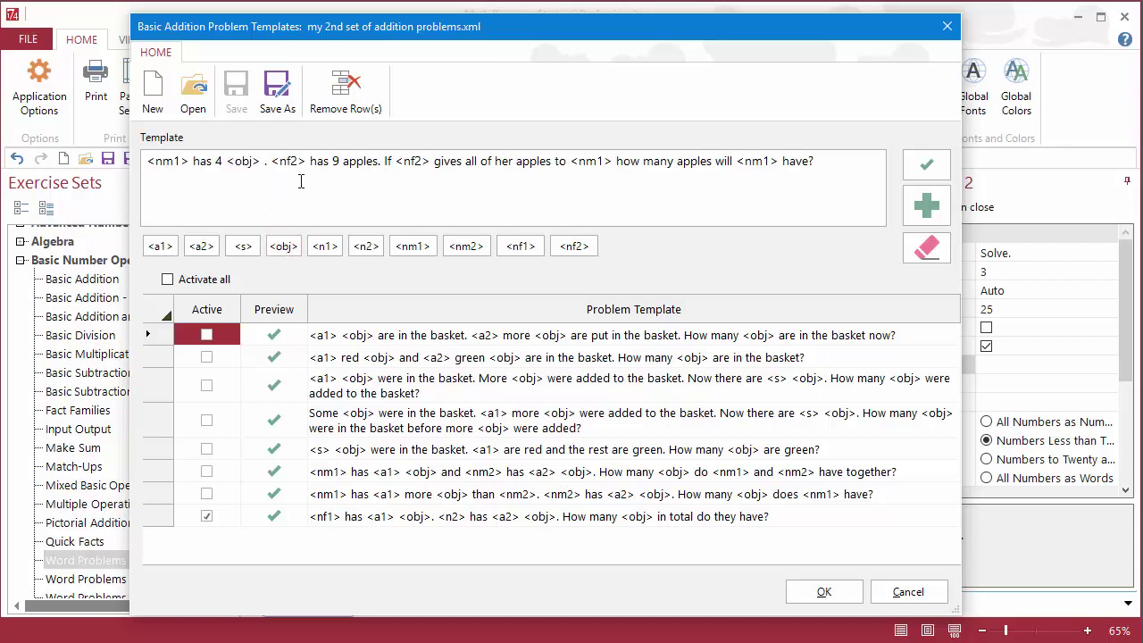
{"action": "key", "text": "BackSpace"}
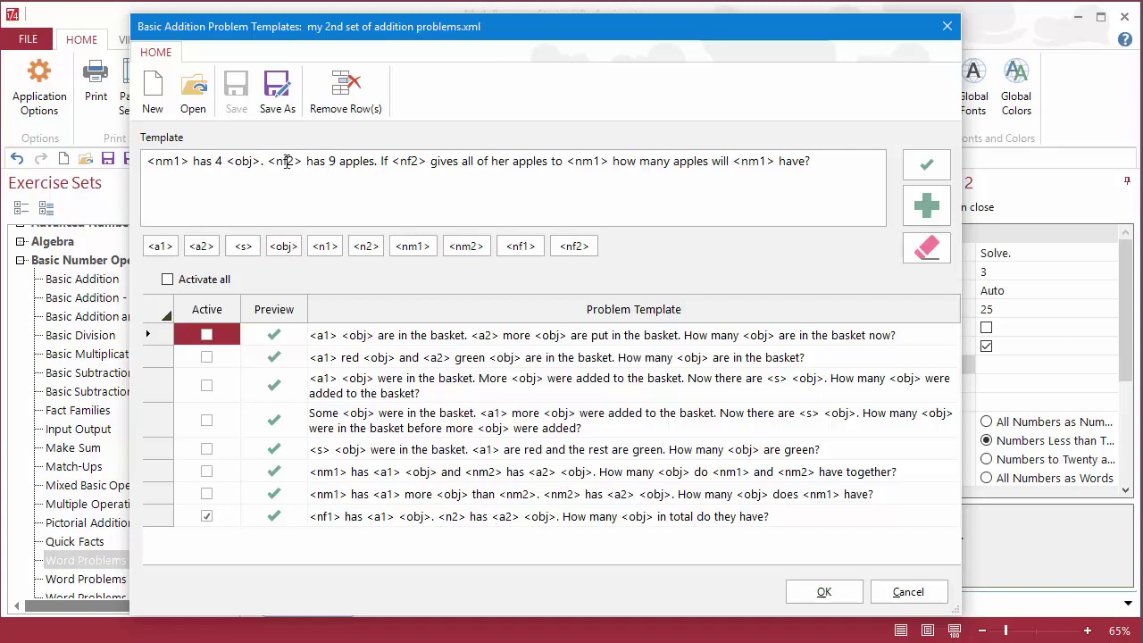
{"action": "double_click", "coordinate": [355, 159]}
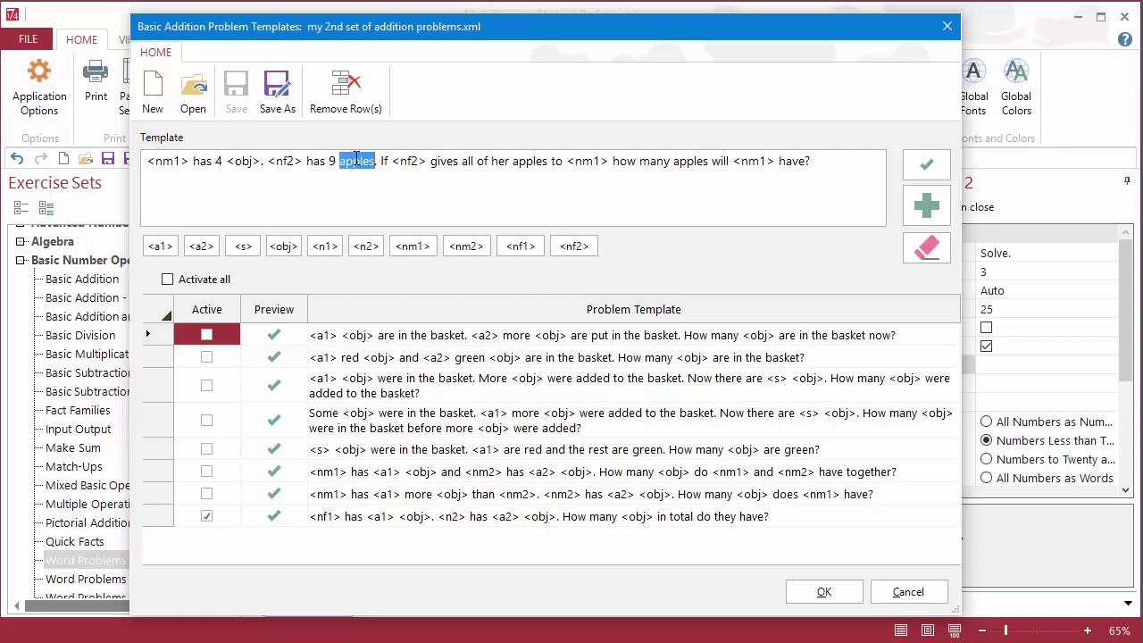
{"action": "left_click", "coordinate": [284, 246]}
{"action": "key", "text": "BackSpace"}
{"action": "double_click", "coordinate": [523, 162]}
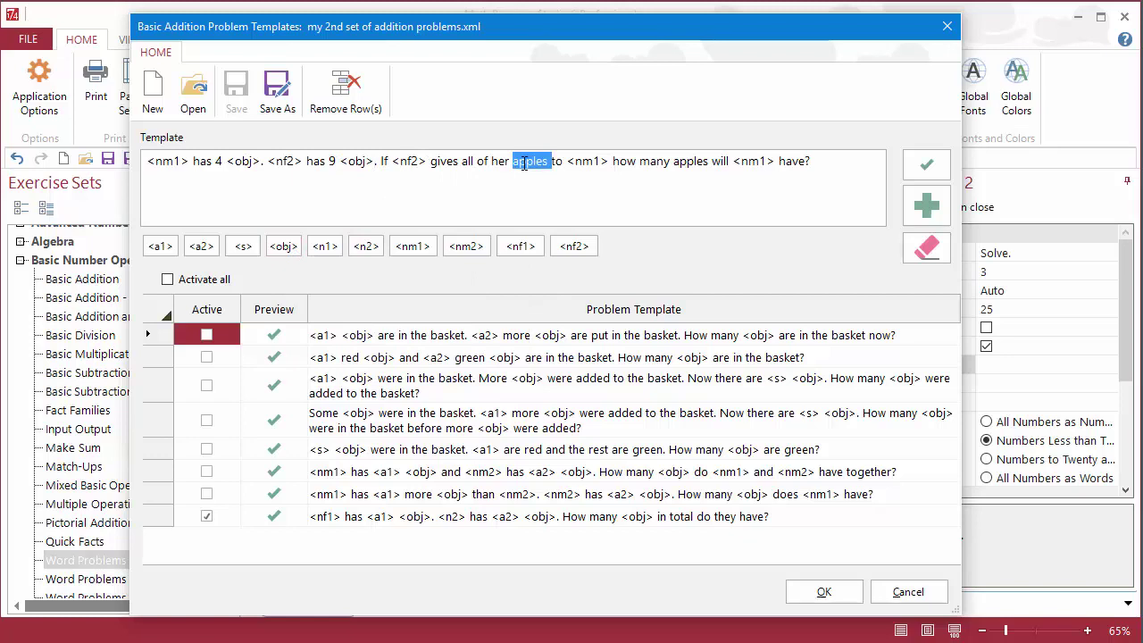
{"action": "left_click", "coordinate": [282, 247]}
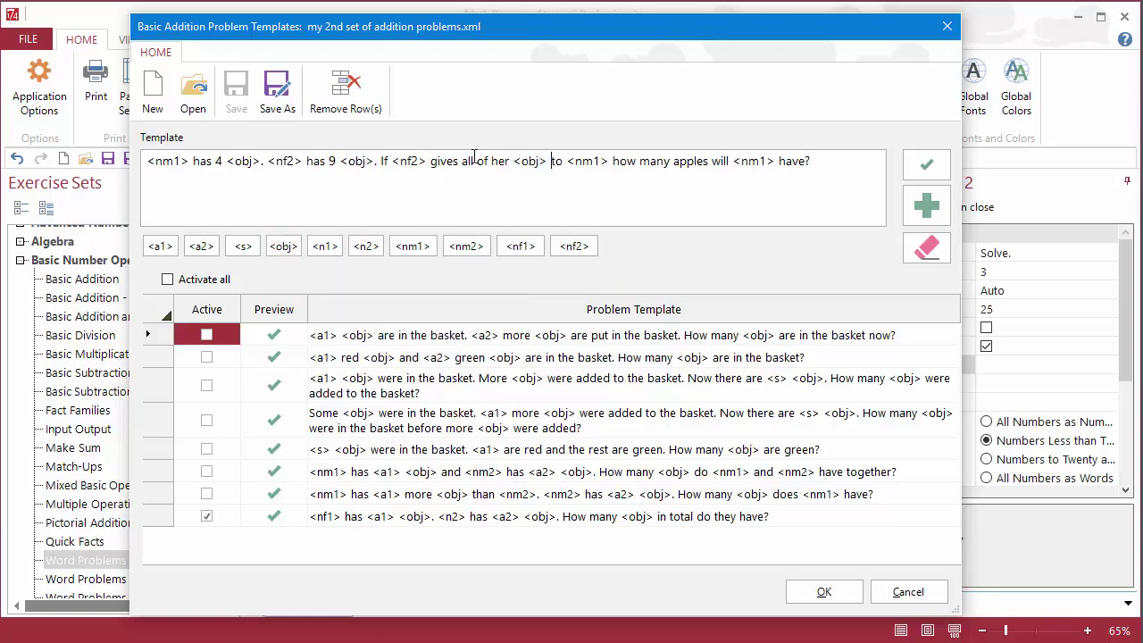
{"action": "double_click", "coordinate": [688, 161]}
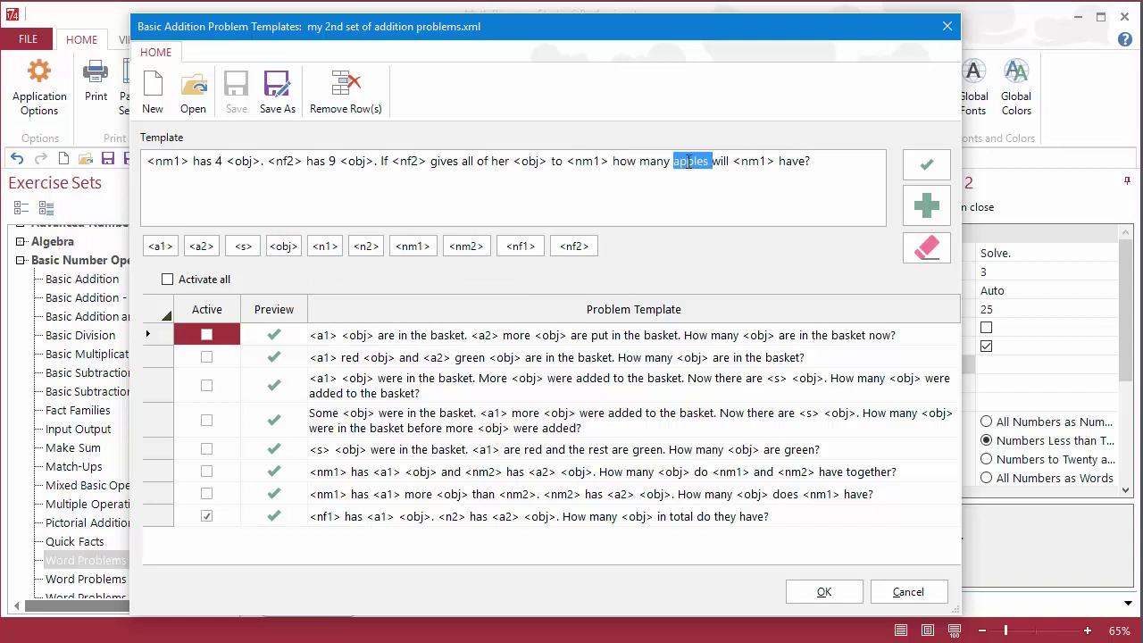
{"action": "left_click", "coordinate": [284, 247]}
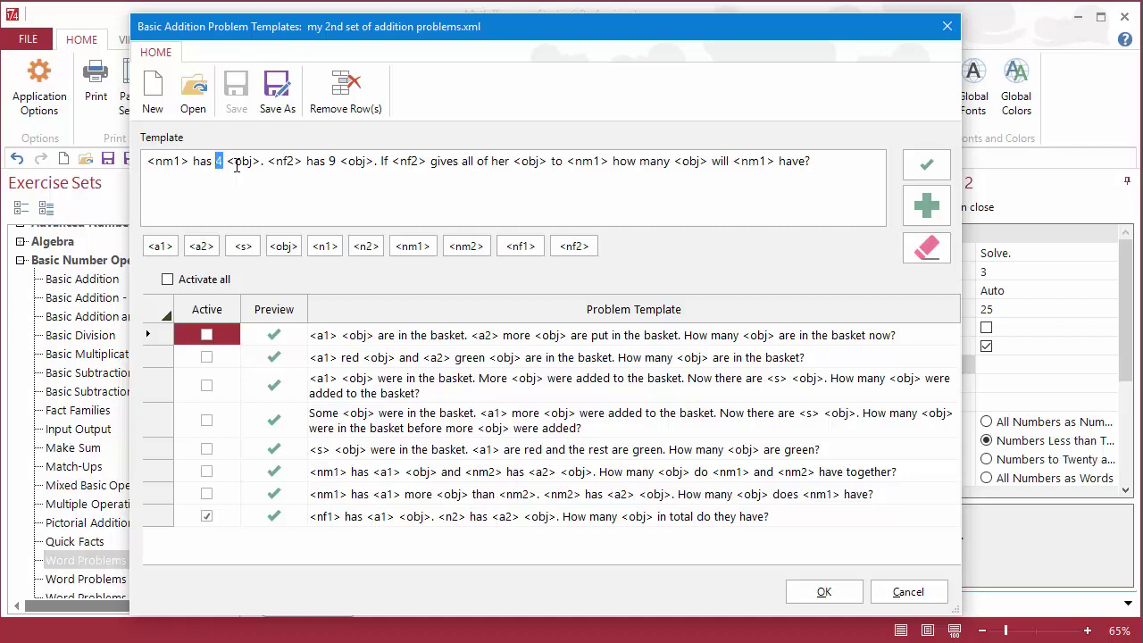
Replace 4 with the <a1> tag and 9 with <a2>, deleting the extra spaces
{"action": "left_click", "coordinate": [161, 246]}
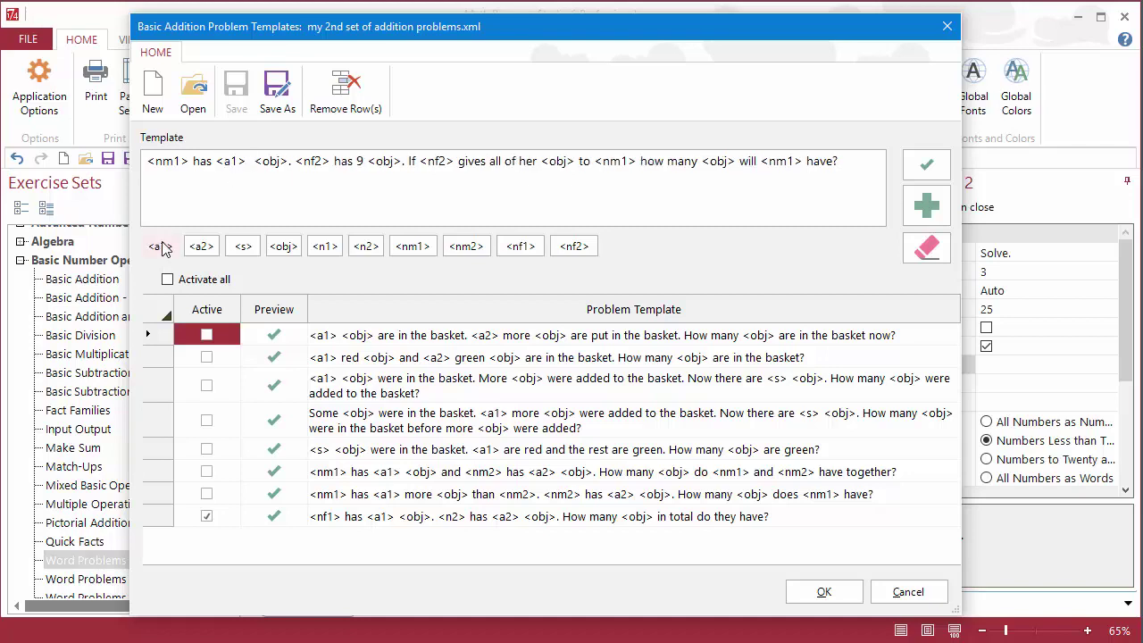
{"action": "key", "text": "Delete"}
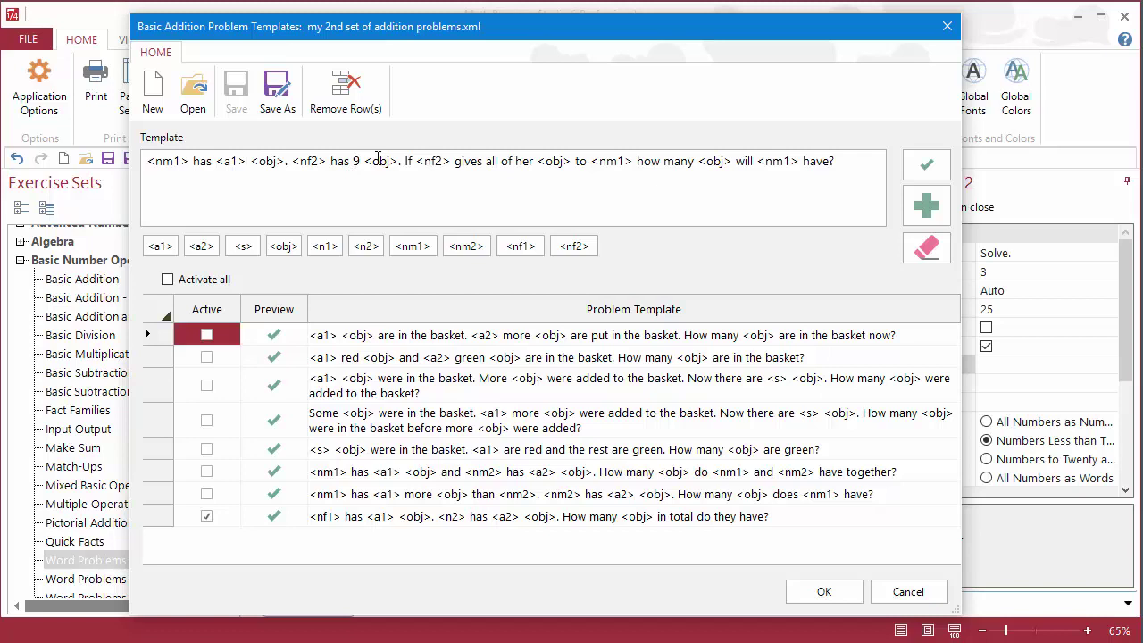
{"action": "left_click", "coordinate": [200, 246]}
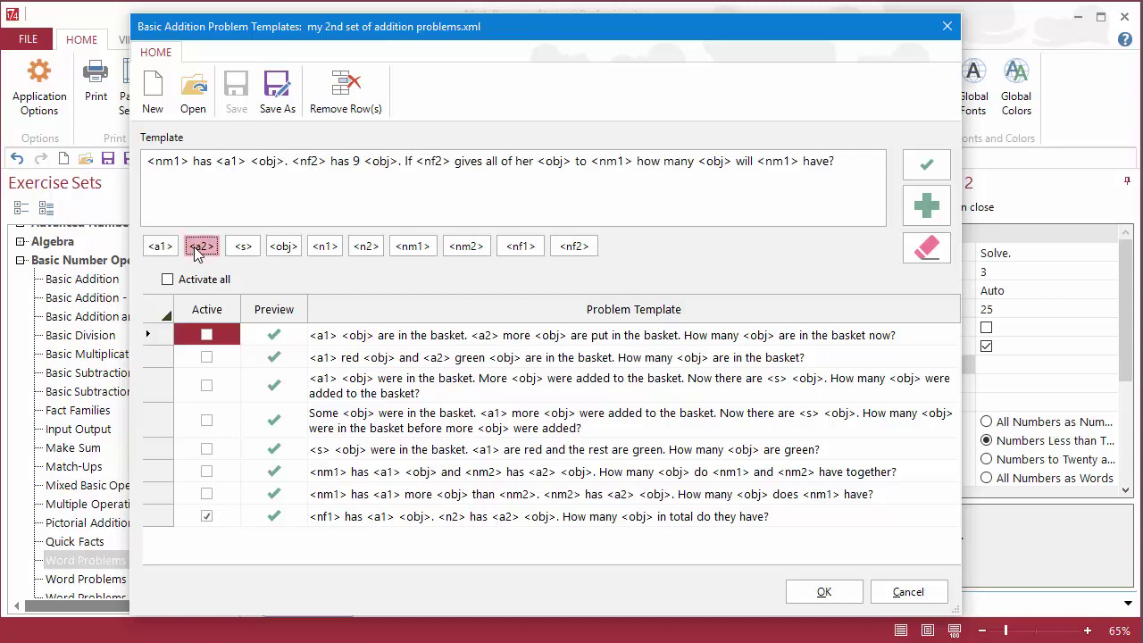
{"action": "key", "text": "Delete"}
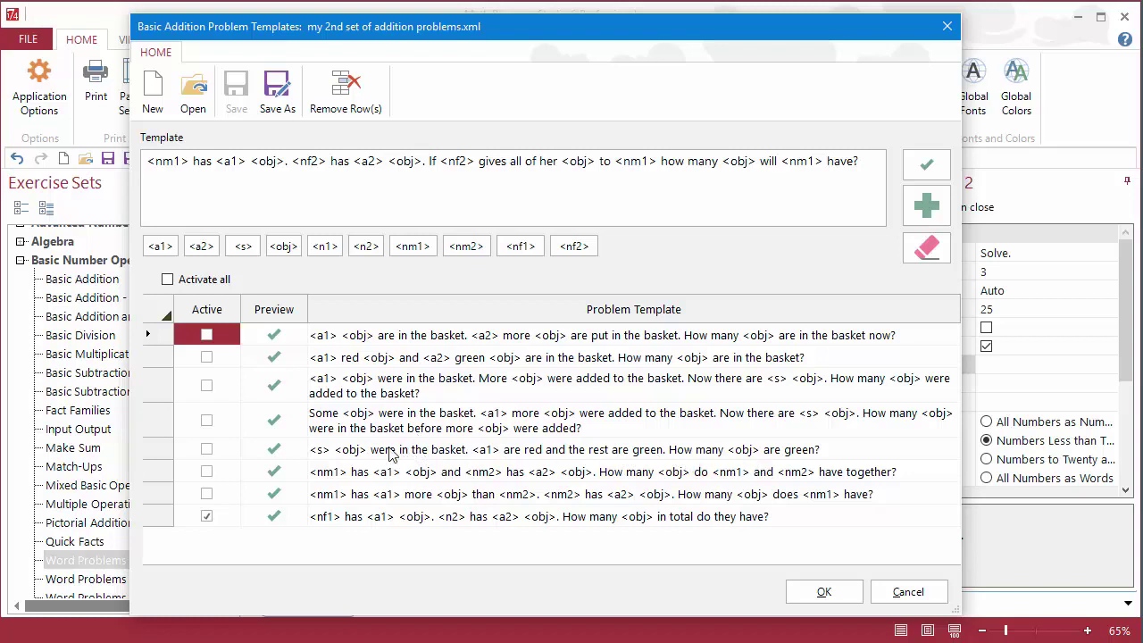
Preview a sample of the red-and-green basket template, then close the preview
{"action": "left_click", "coordinate": [274, 449]}
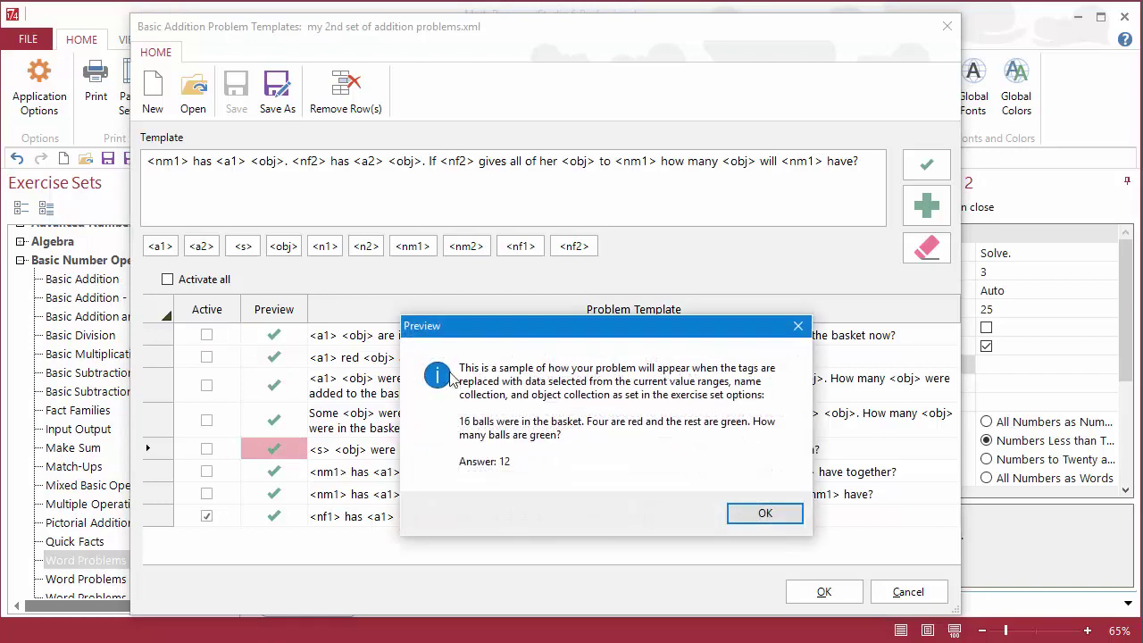
{"action": "left_click_drag", "start_coordinate": [516, 339], "coordinate": [365, 235]}
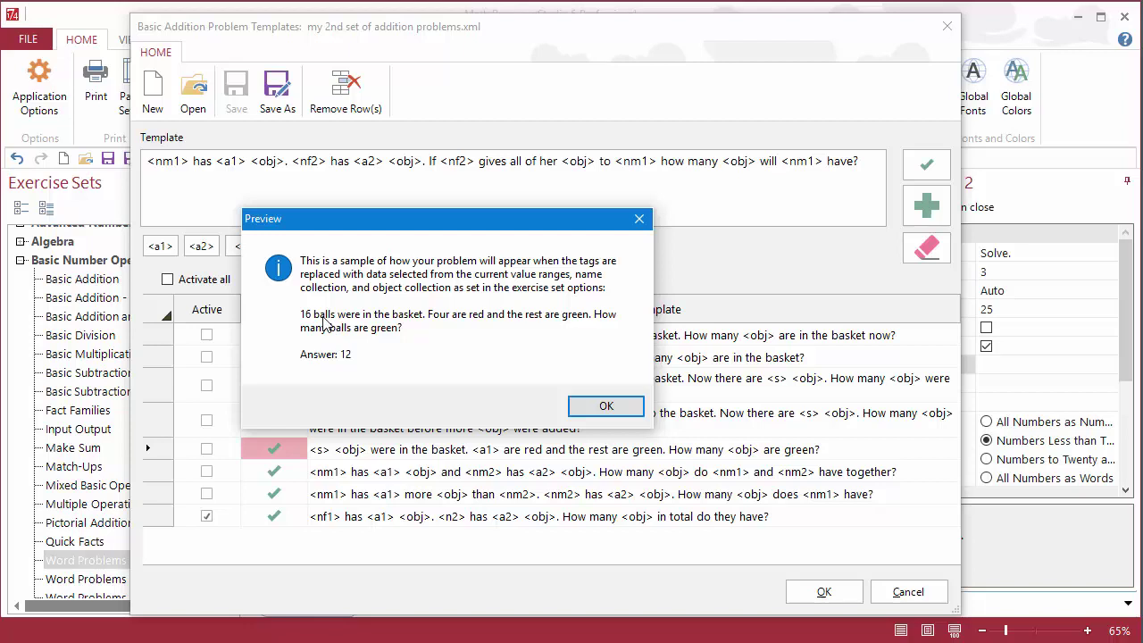
{"action": "left_click", "coordinate": [607, 407]}
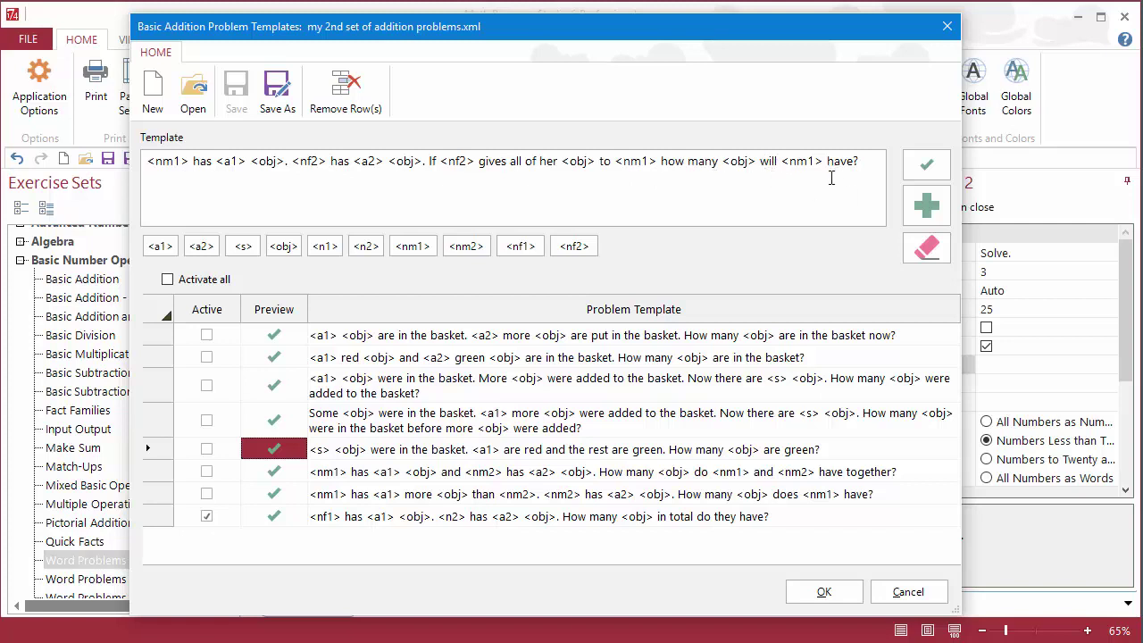
{"action": "left_click", "coordinate": [937, 169]}
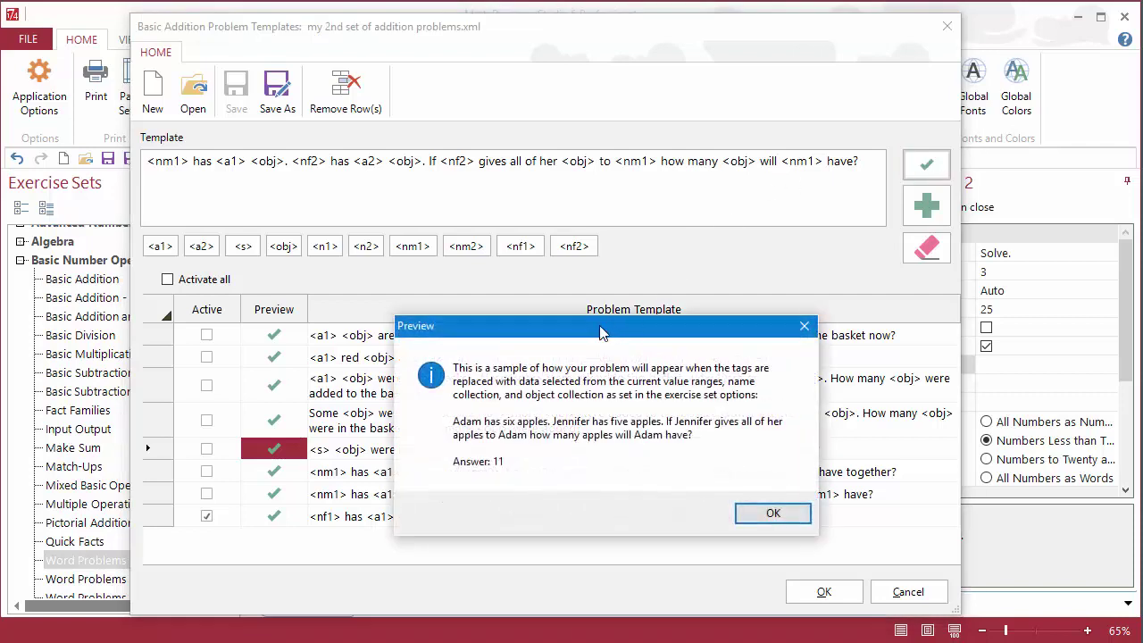
{"action": "left_click_drag", "start_coordinate": [599, 328], "coordinate": [330, 211]}
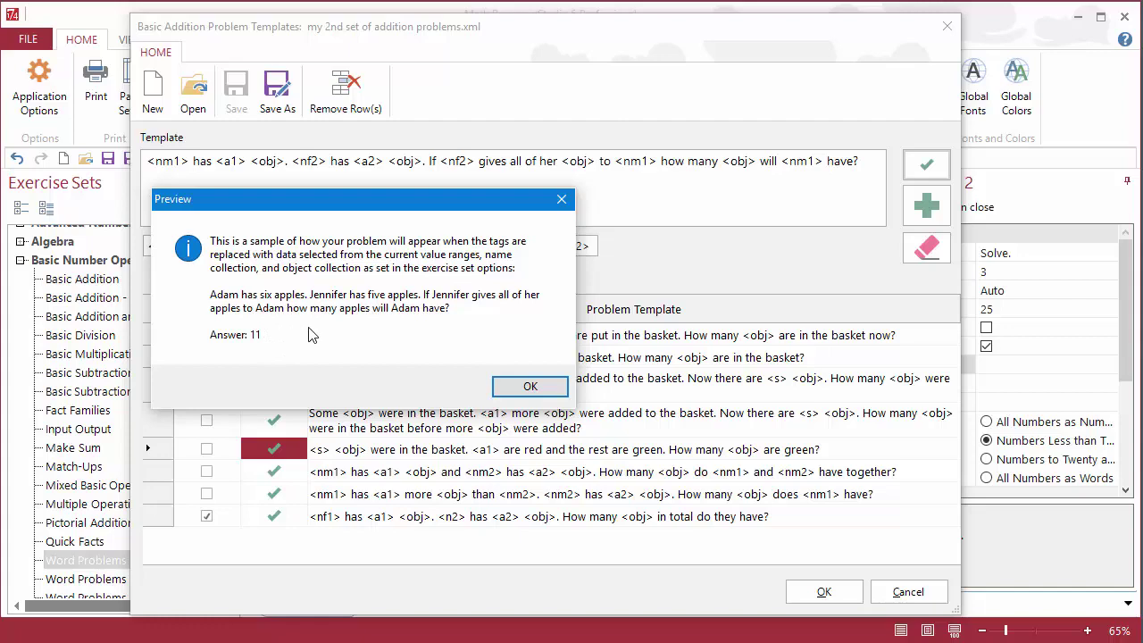
{"action": "left_click", "coordinate": [542, 393]}
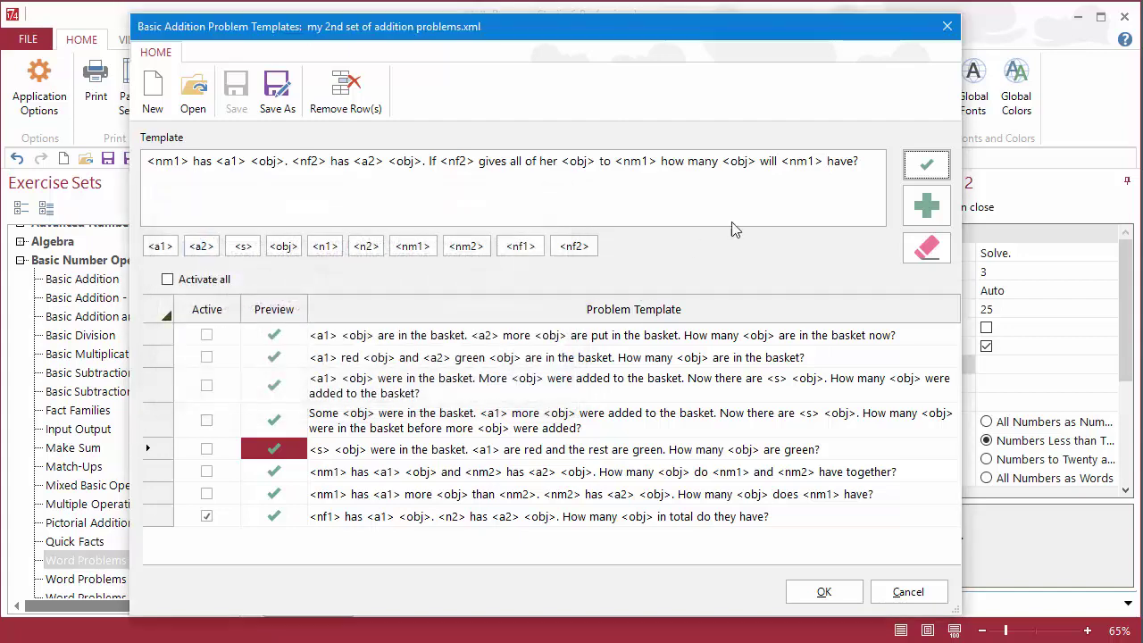
{"action": "left_click", "coordinate": [929, 165]}
{"action": "left_click_drag", "start_coordinate": [620, 325], "coordinate": [399, 184]}
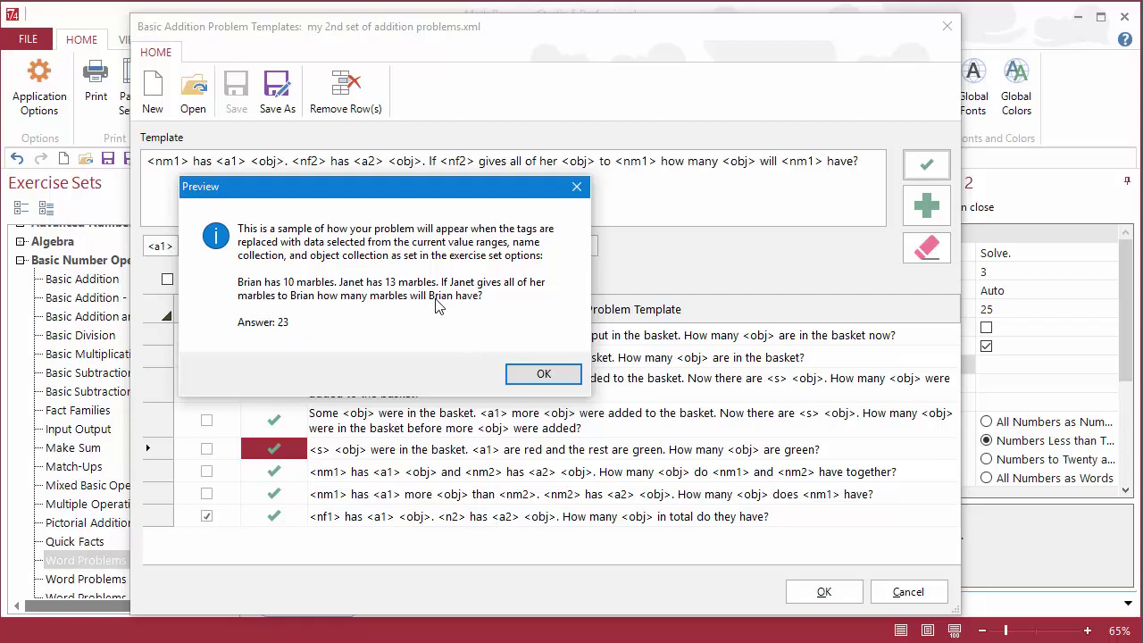
{"action": "left_click", "coordinate": [543, 375]}
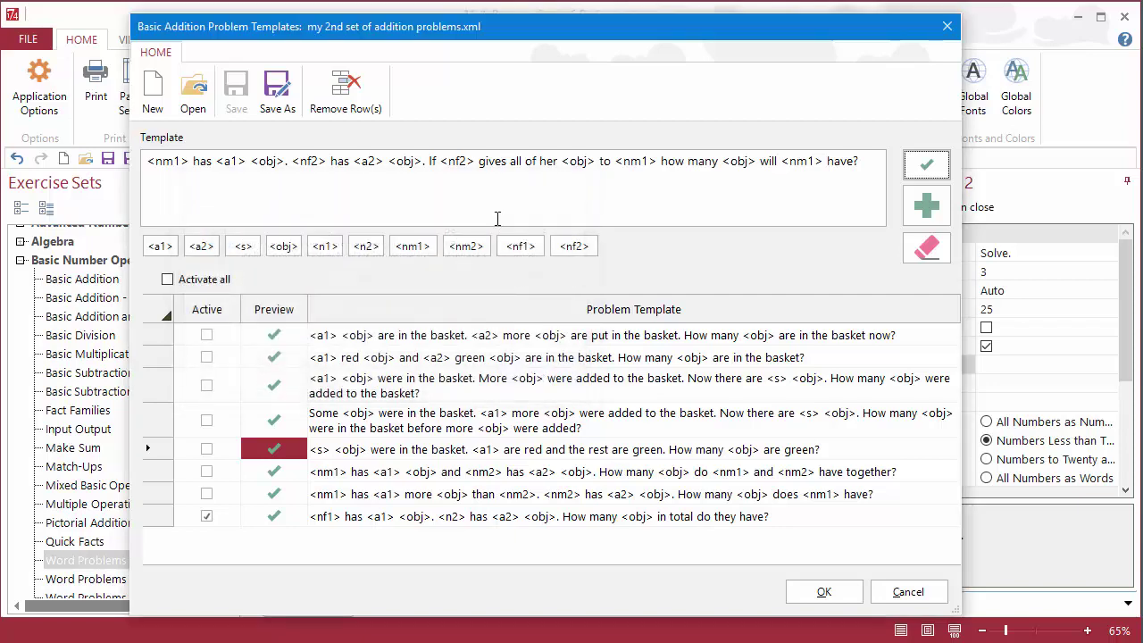
Add the new template to the grid, deactivate the how-many-in-total row, save and confirm
{"action": "left_click", "coordinate": [928, 208]}
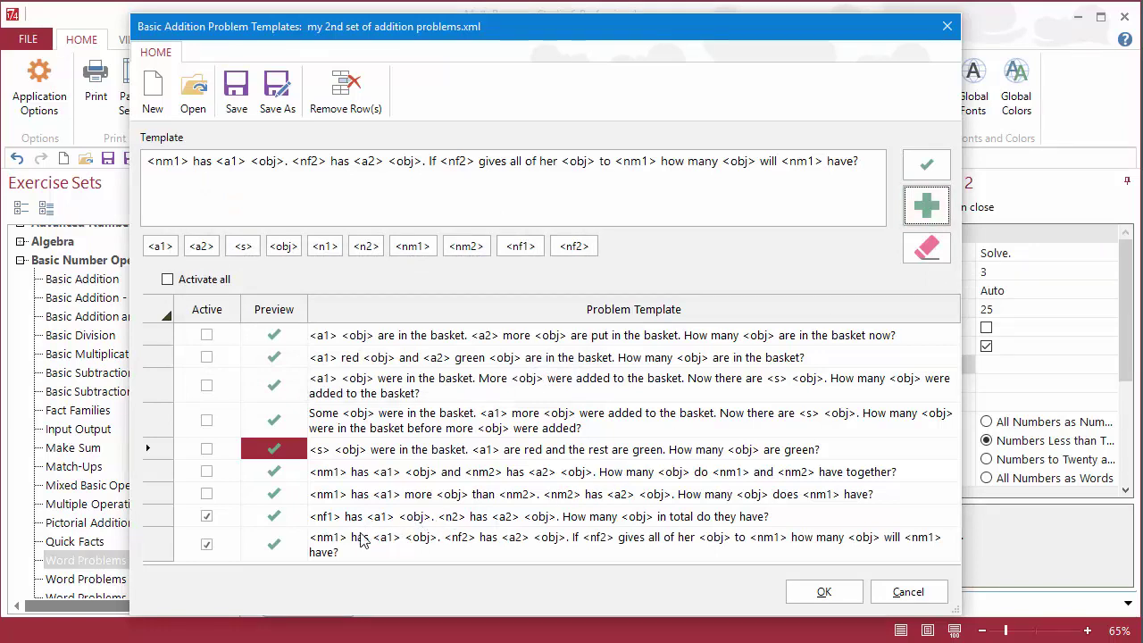
{"action": "left_click", "coordinate": [206, 518]}
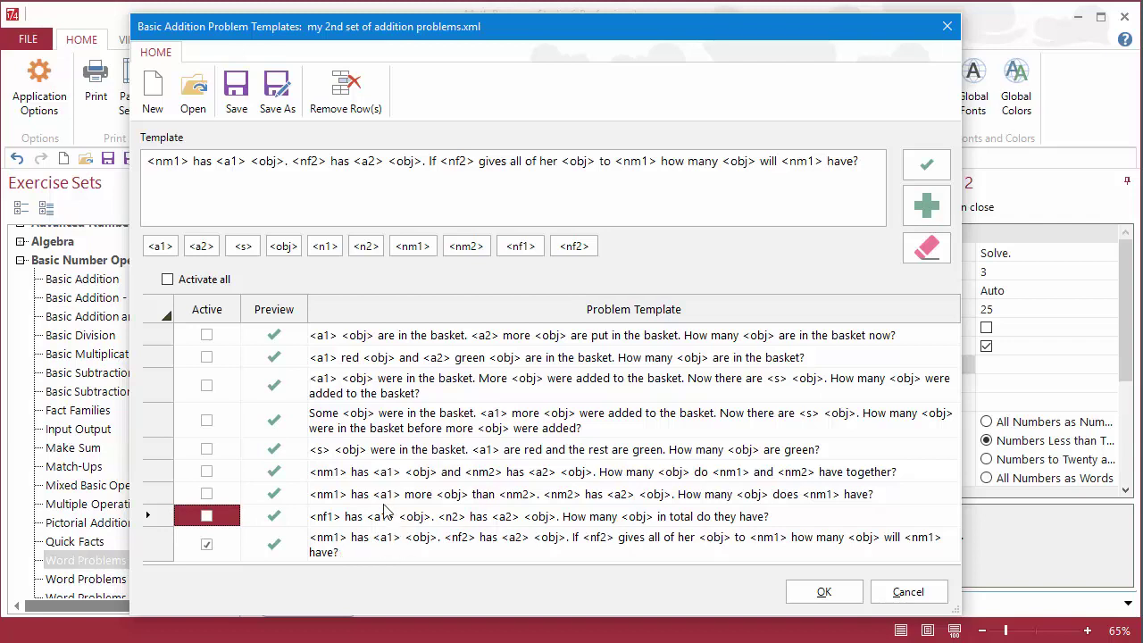
{"action": "left_click", "coordinate": [235, 89]}
{"action": "left_click", "coordinate": [798, 594]}
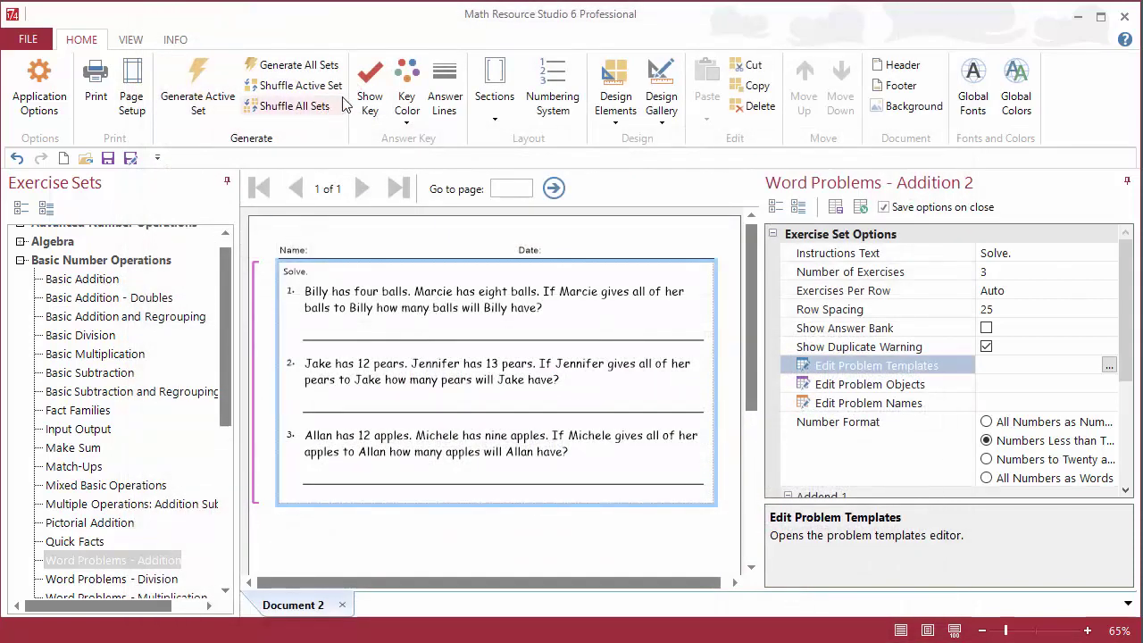
Show the answer key and regenerate the problems three times, declining to save
{"action": "left_click", "coordinate": [369, 104]}
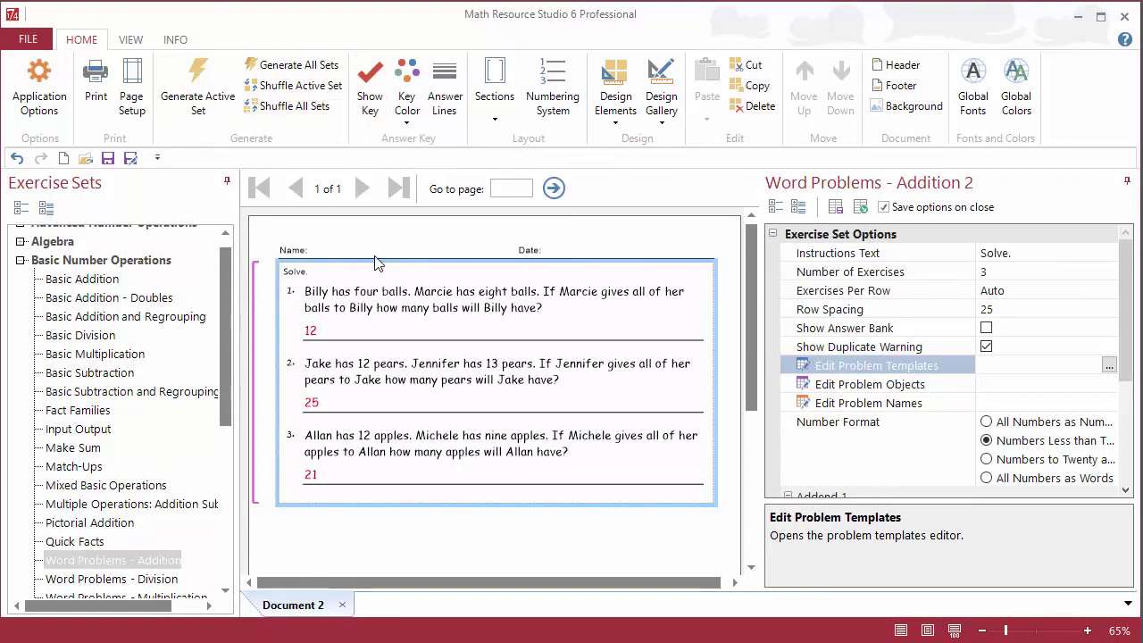
{"action": "left_click", "coordinate": [189, 89]}
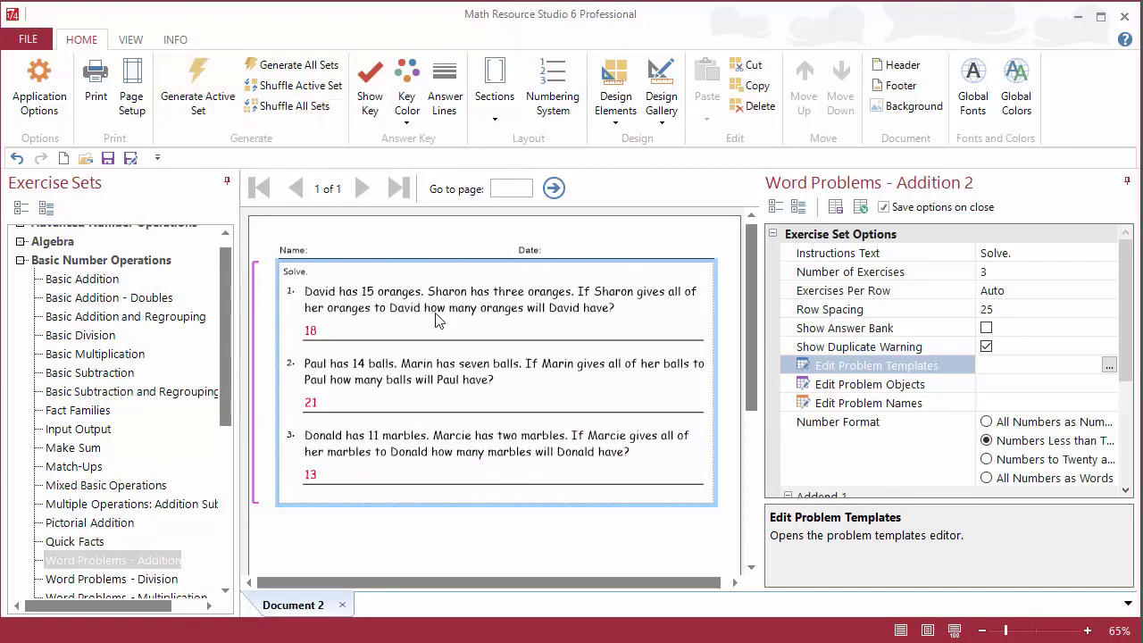
{"action": "left_click", "coordinate": [197, 90]}
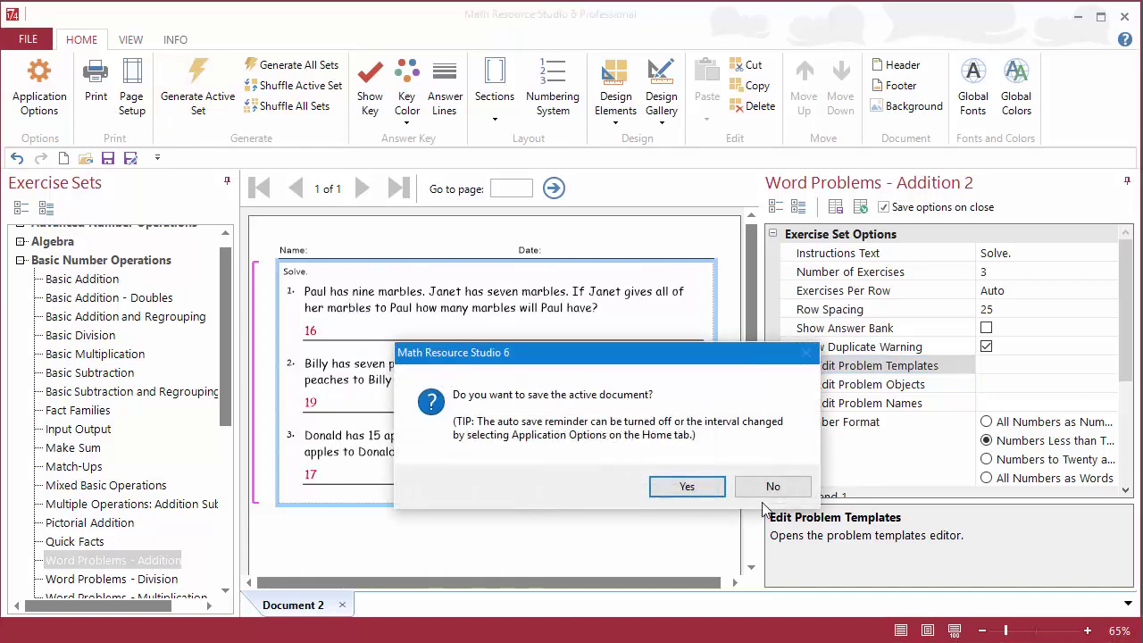
{"action": "left_click", "coordinate": [772, 486]}
{"action": "left_click", "coordinate": [203, 105]}
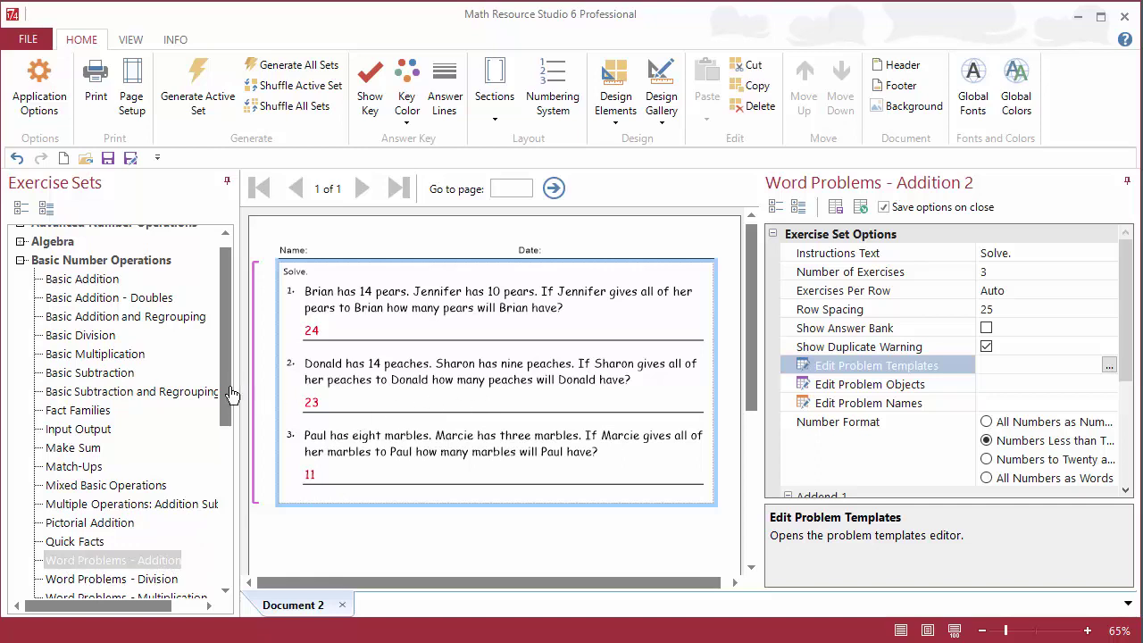
{"action": "left_click_drag", "start_coordinate": [225, 395], "coordinate": [223, 456]}
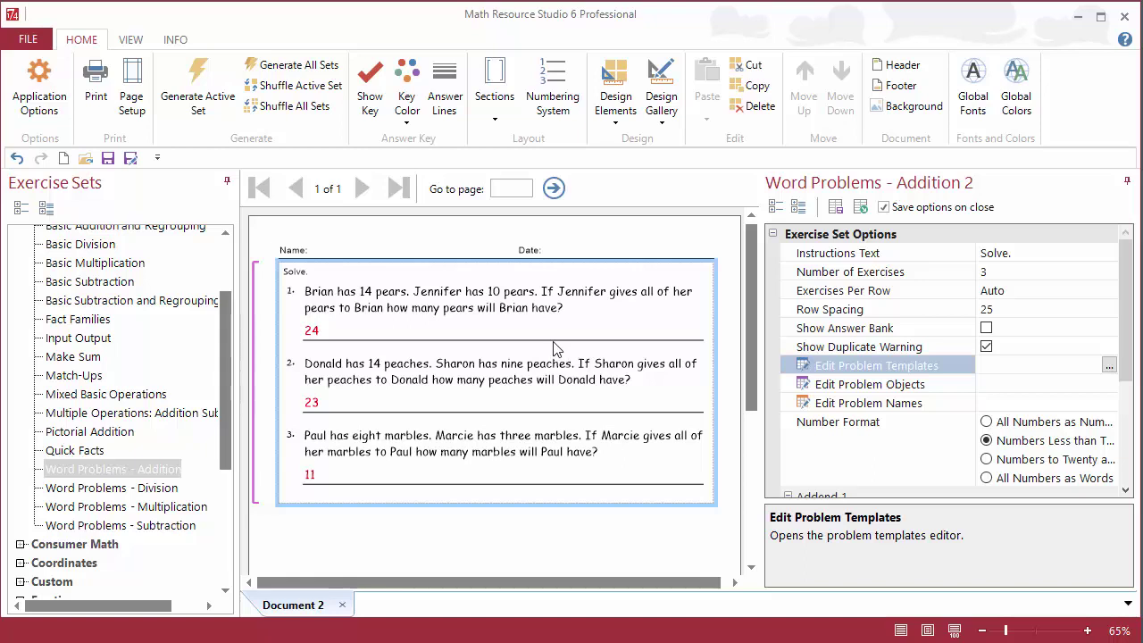
Switch the ribbon to the VIEW tab and then to the INFO tab
{"action": "left_click", "coordinate": [131, 41]}
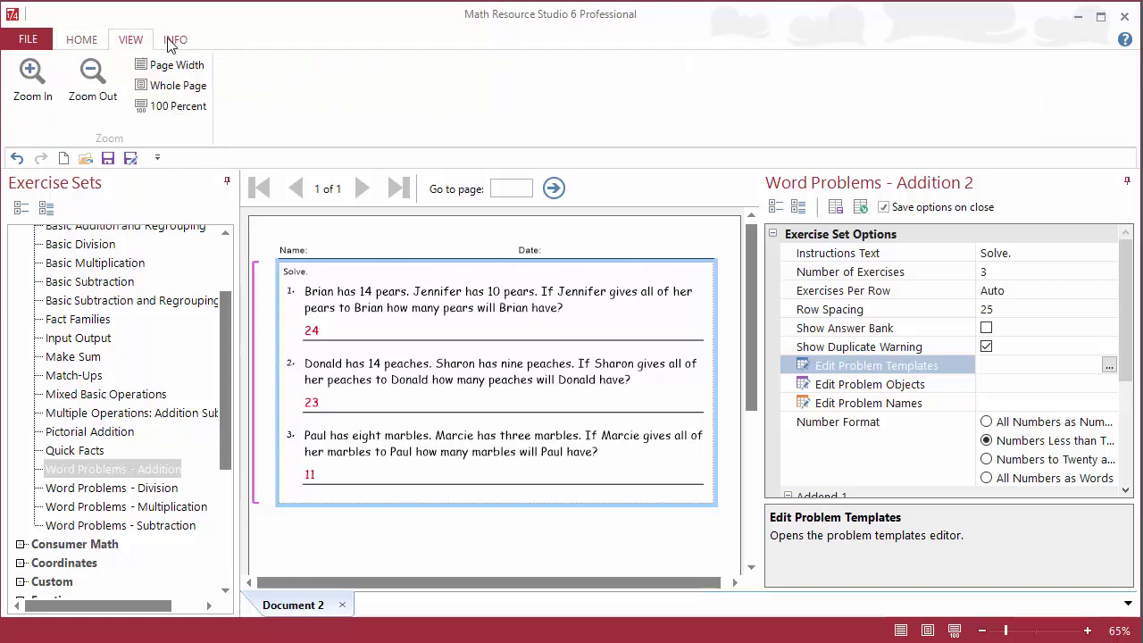
{"action": "left_click", "coordinate": [173, 41]}
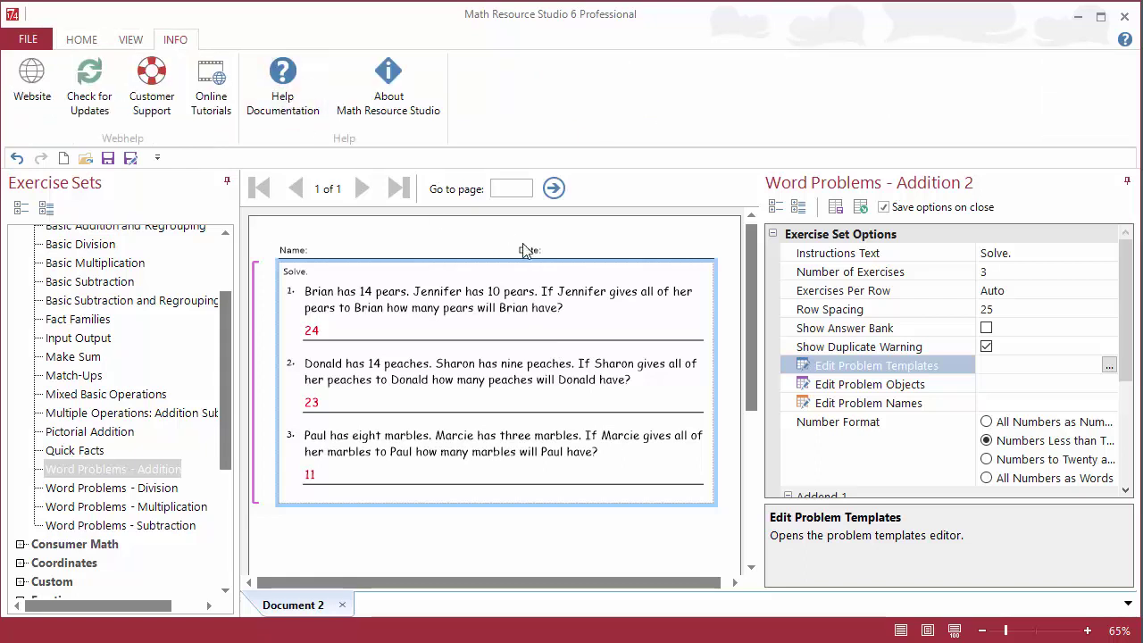